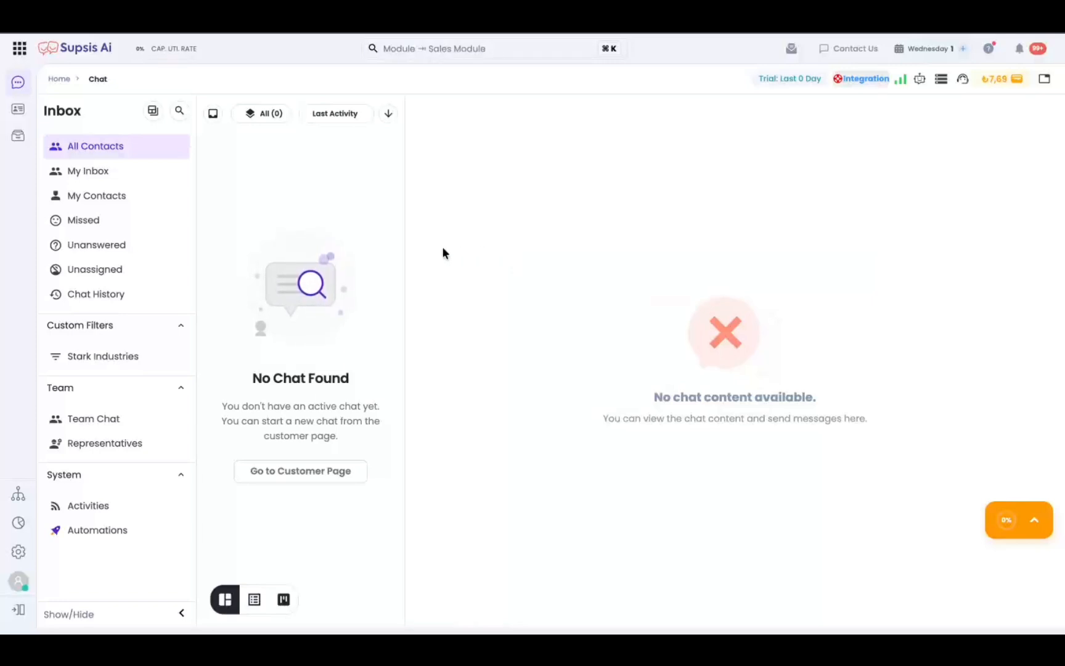
Step: Open the Forms module and create a blank form from scratch
click(21, 54)
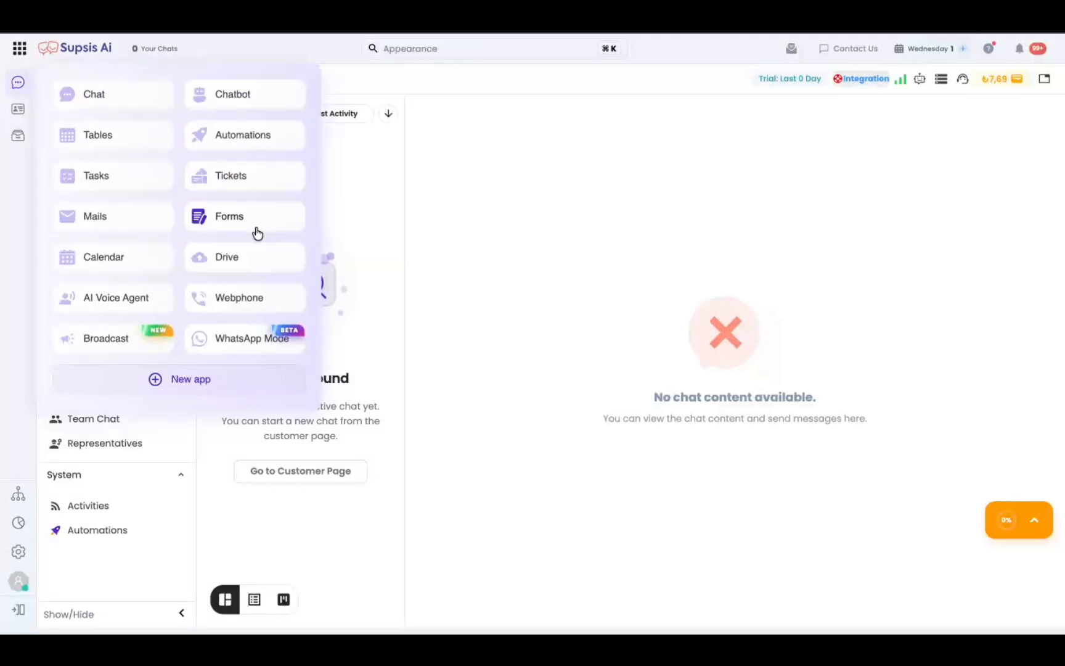
click(240, 216)
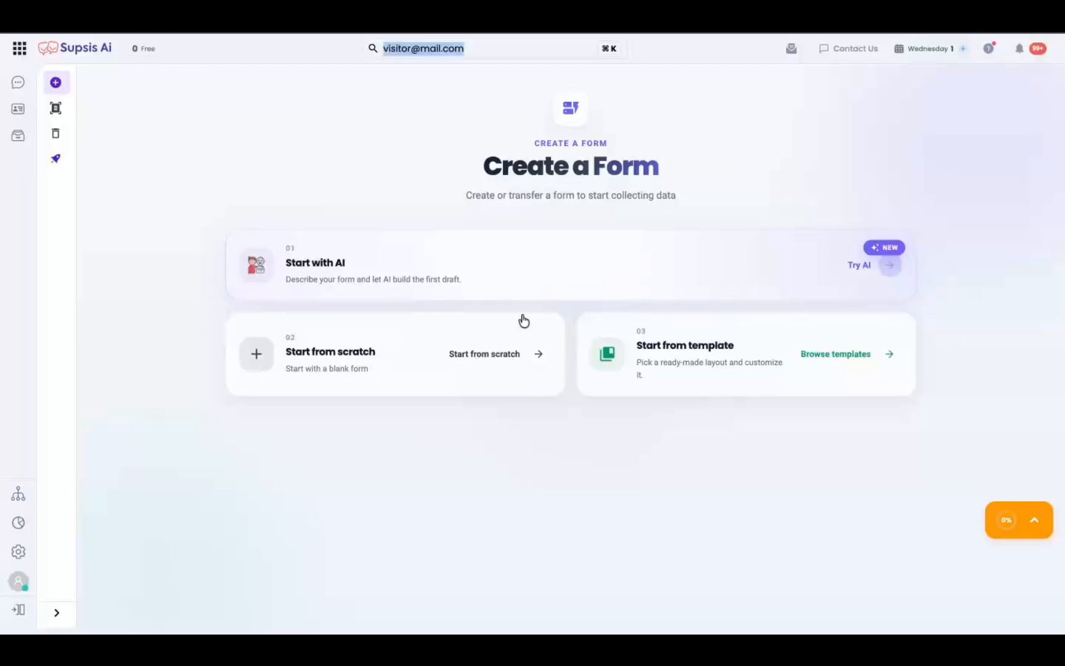
click(430, 360)
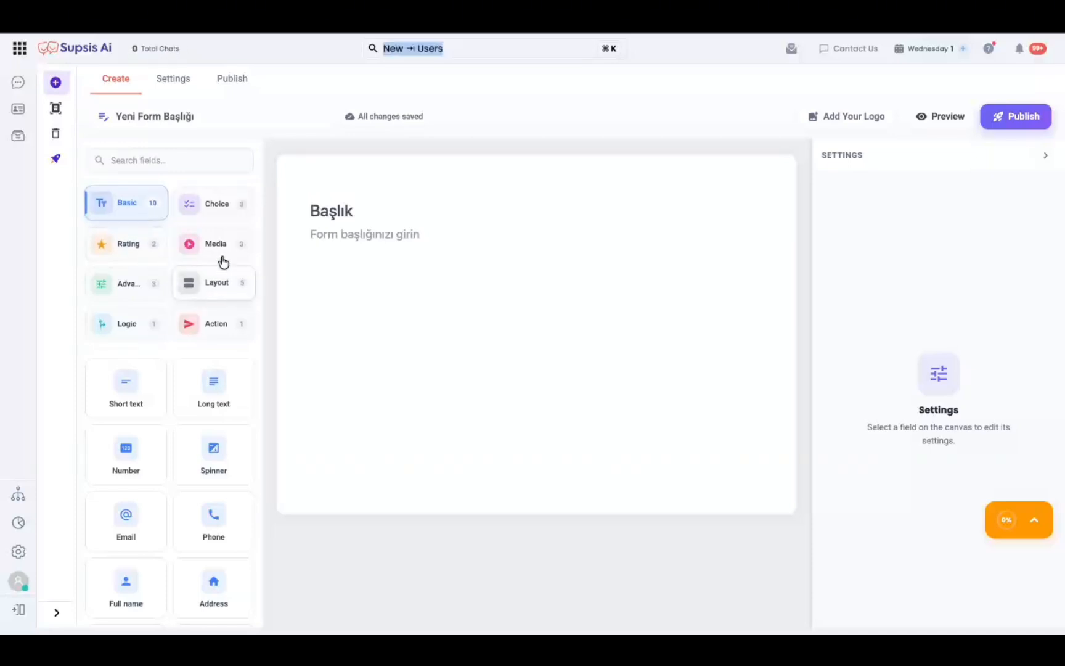
Step: Add a Signature field and a Captcha field from the advanced field types below the form's heading
click(221, 205)
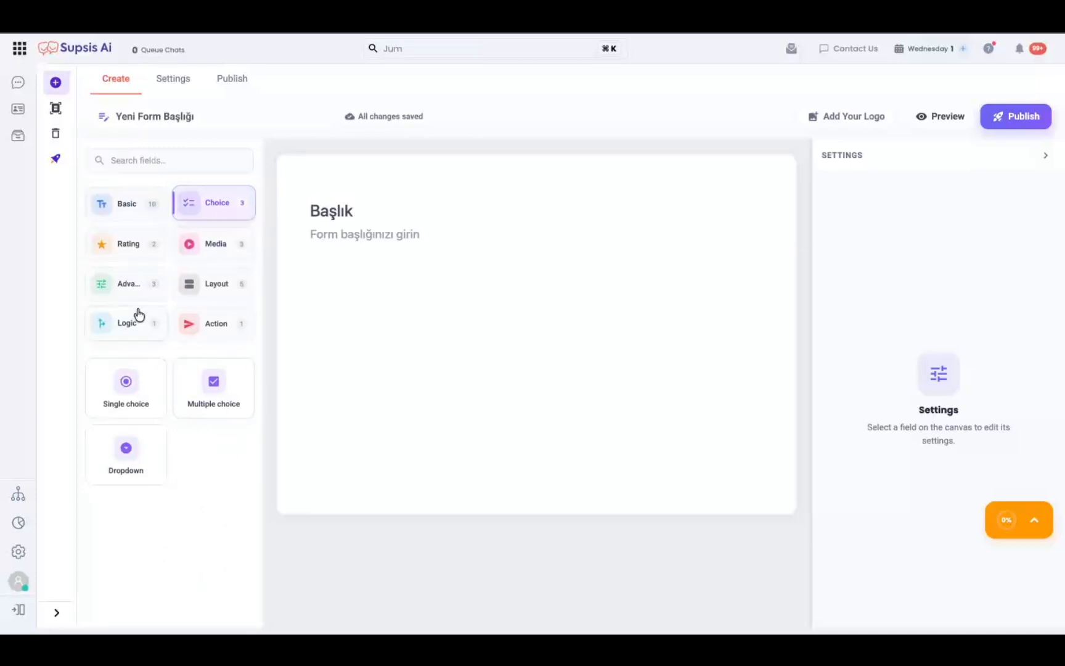
click(138, 259)
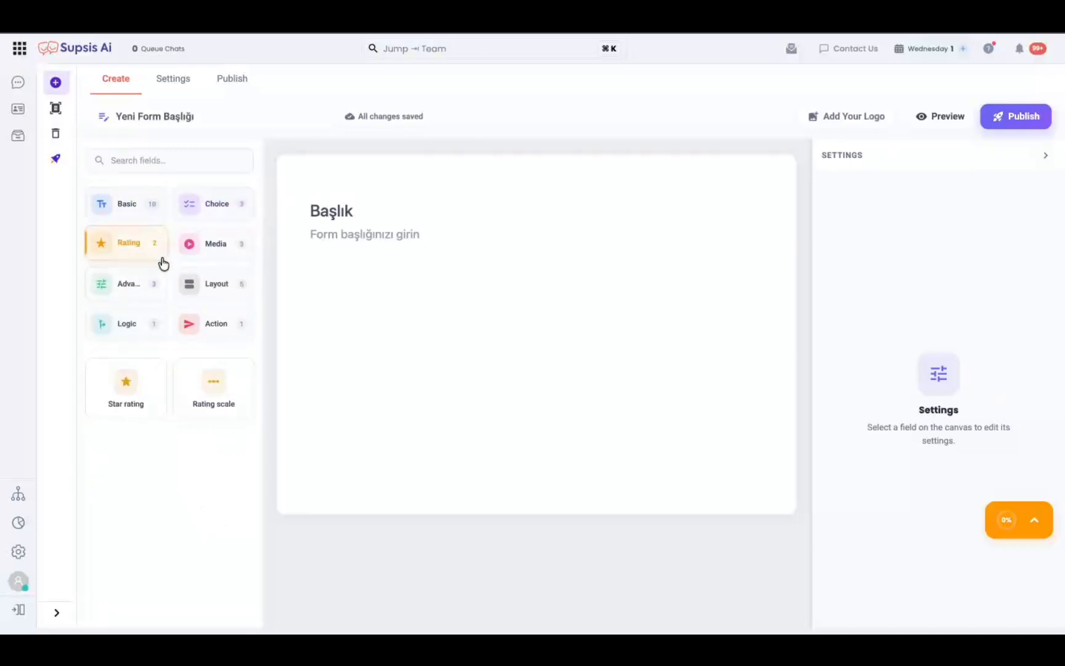
click(206, 254)
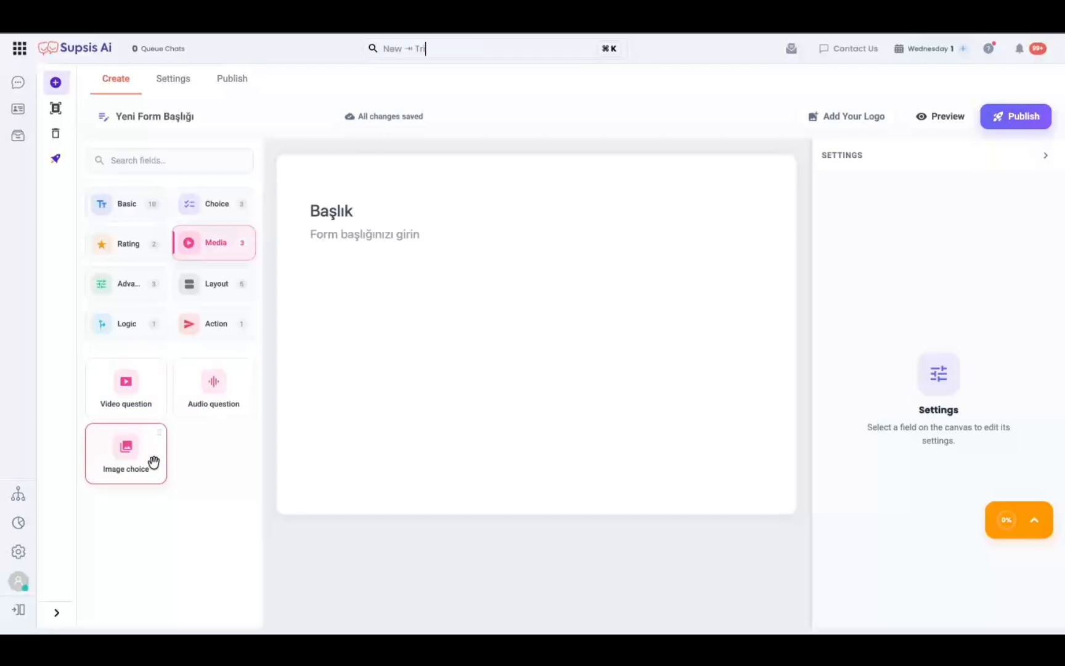
click(148, 298)
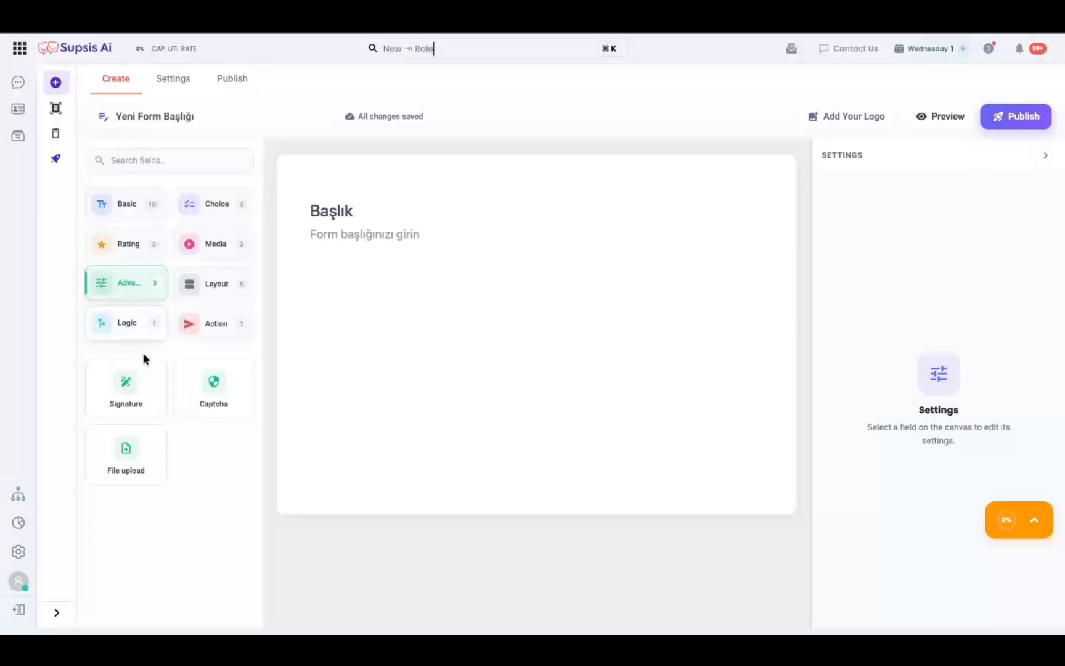
mouse_move(138, 392)
mouse_down()
mouse_move(416, 370)
mouse_move(400, 363)
mouse_up()
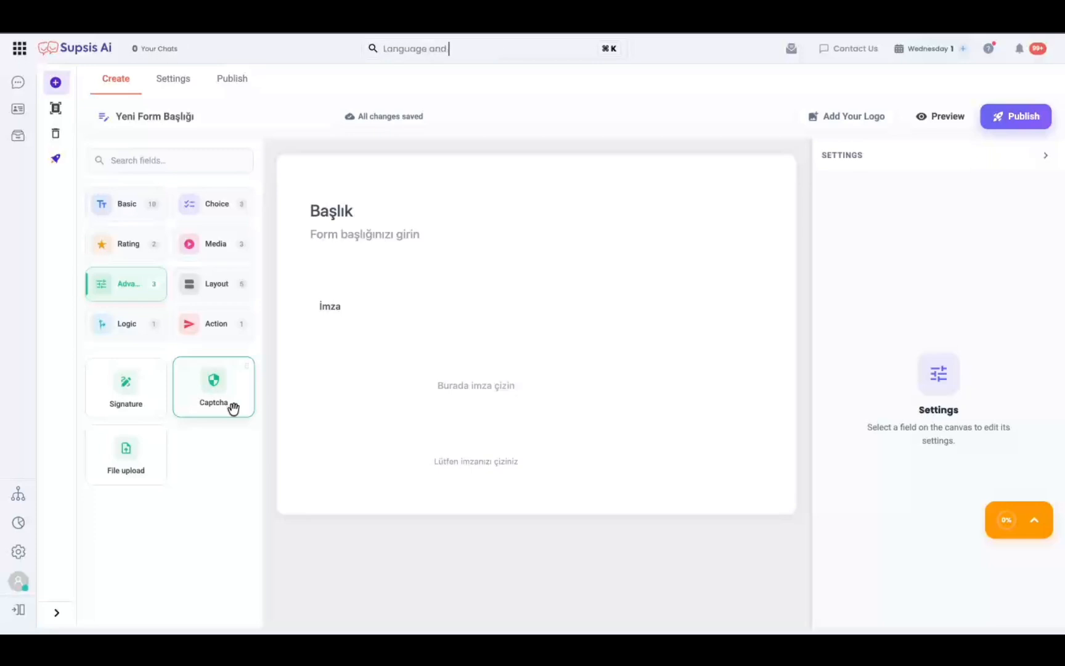
drag(233, 408, 442, 504)
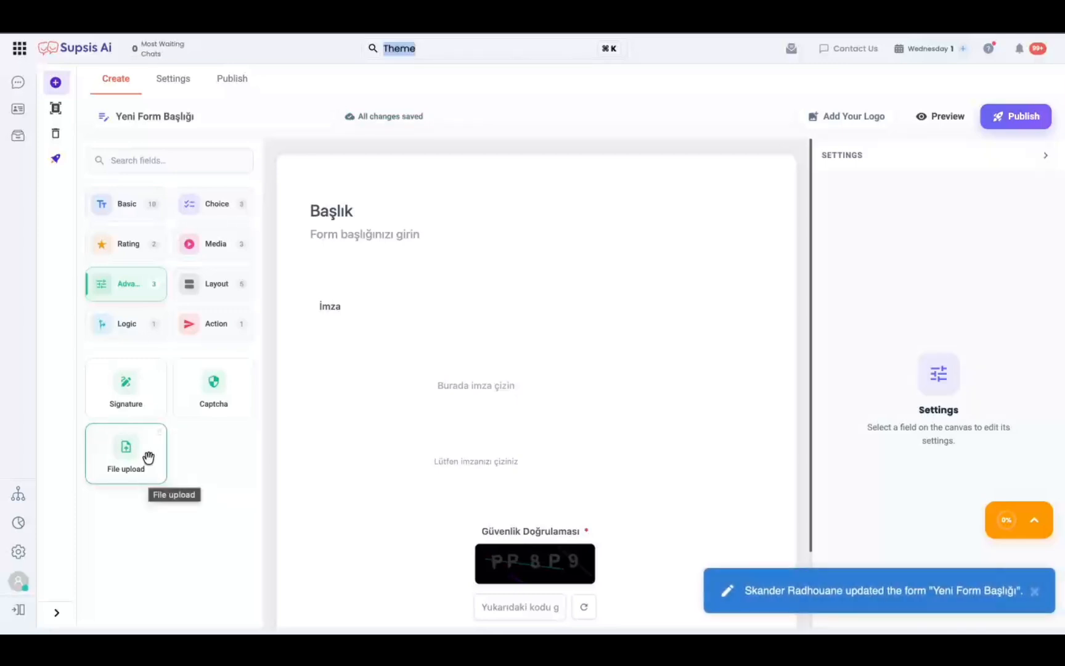
Step: Look through the field types in the Layout, Logic and Action categories
click(204, 297)
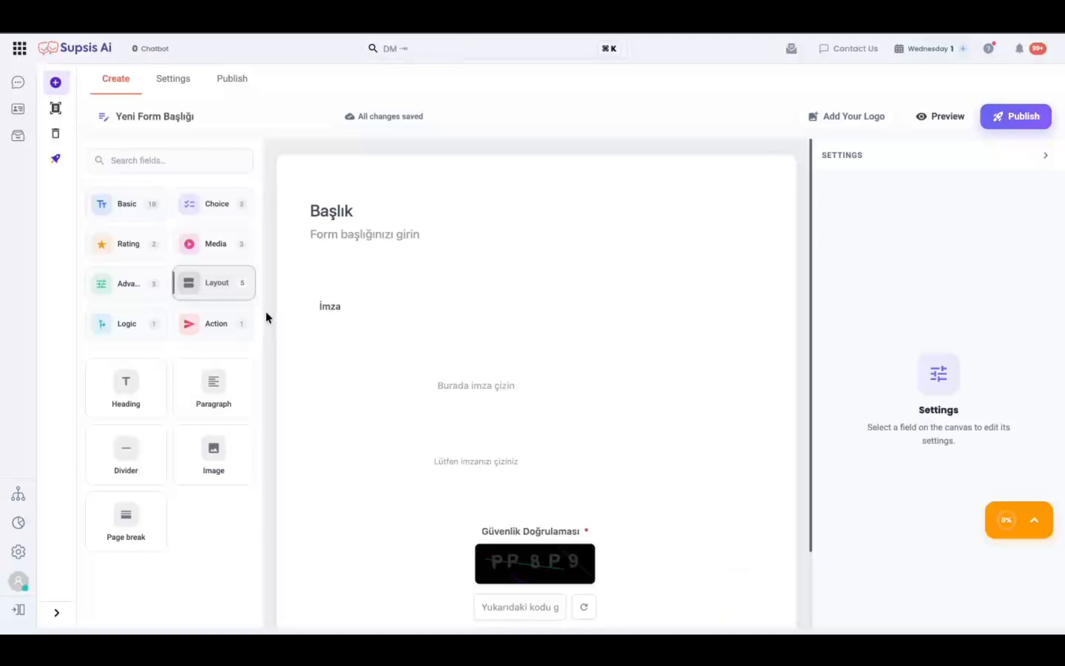
scroll(266, 310, down, 2)
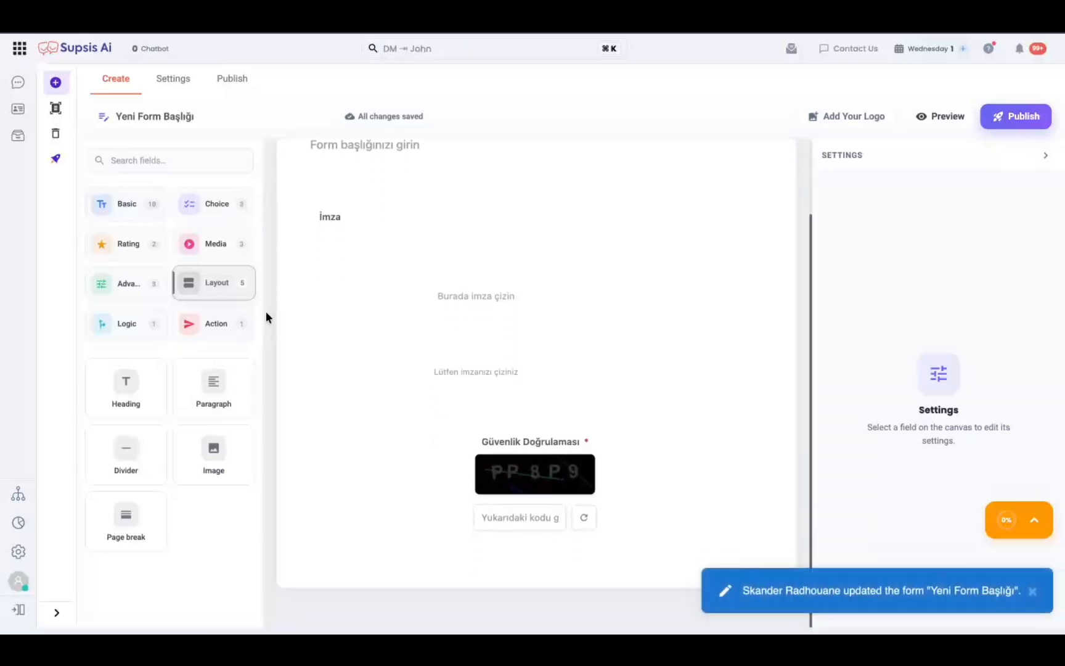
click(132, 337)
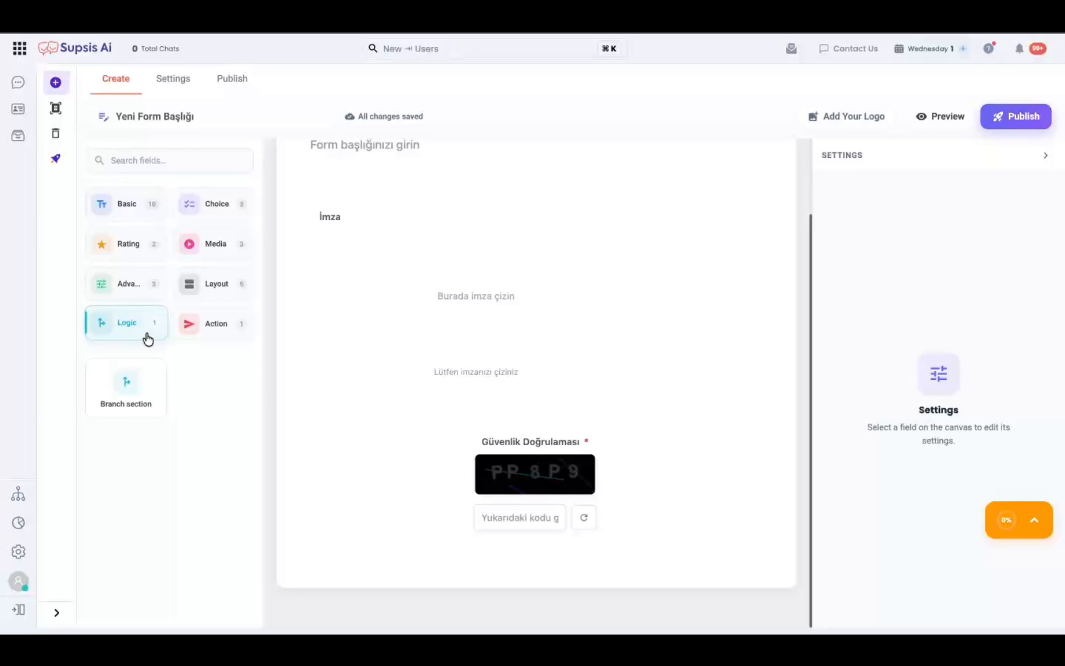
click(210, 331)
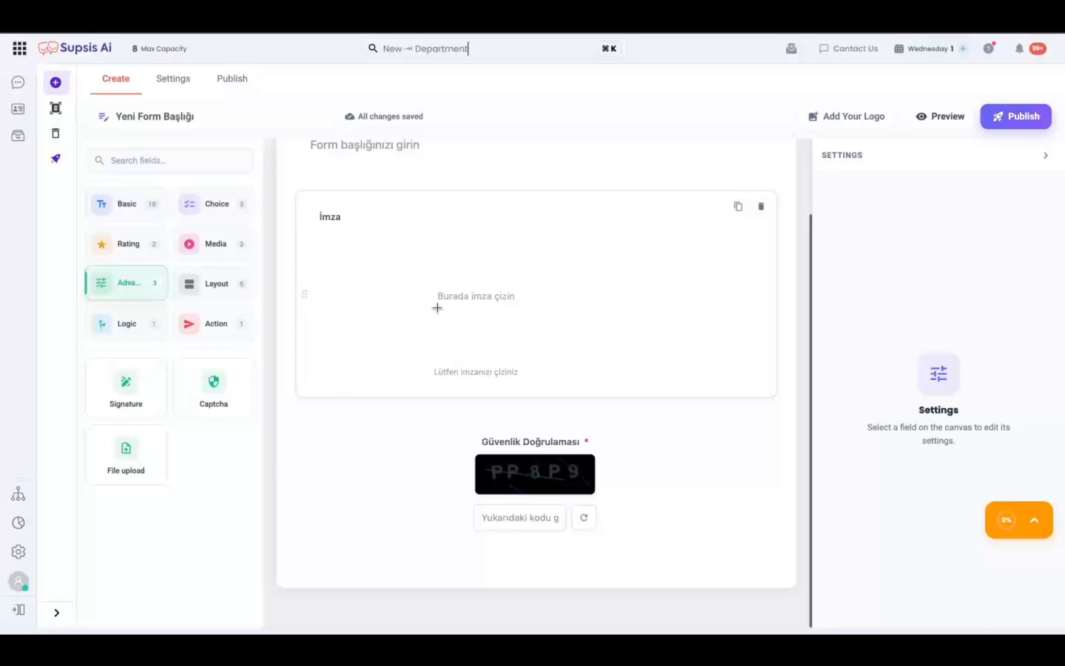
Step: Preview the form in desktop view, testing the signature field by drawing a signature and clearing it
click(922, 126)
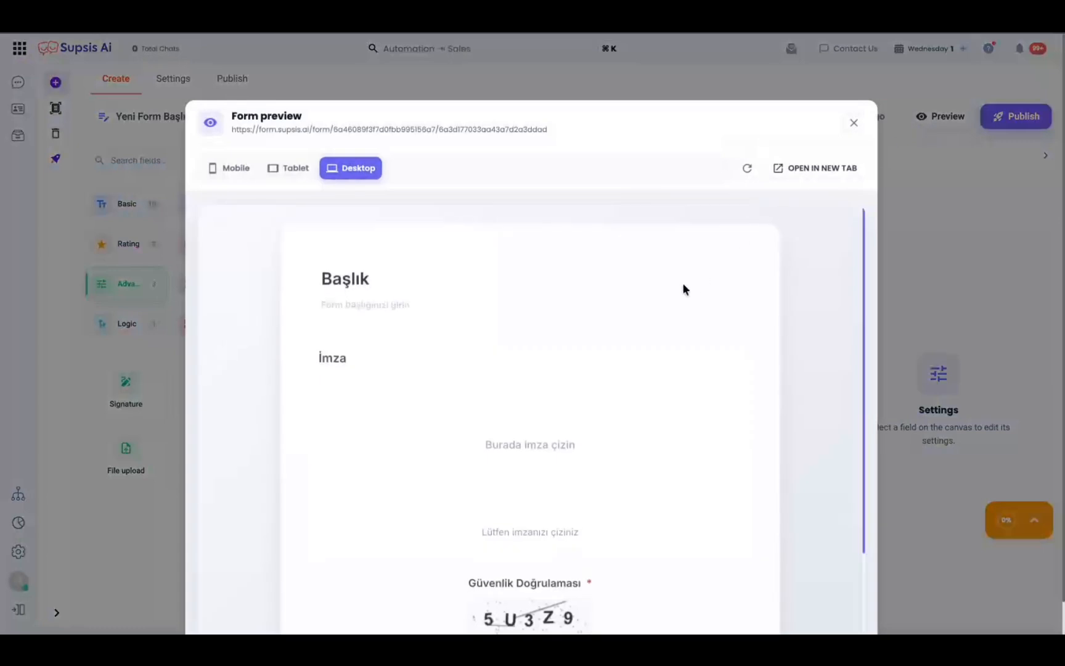
scroll(682, 282, down, 2)
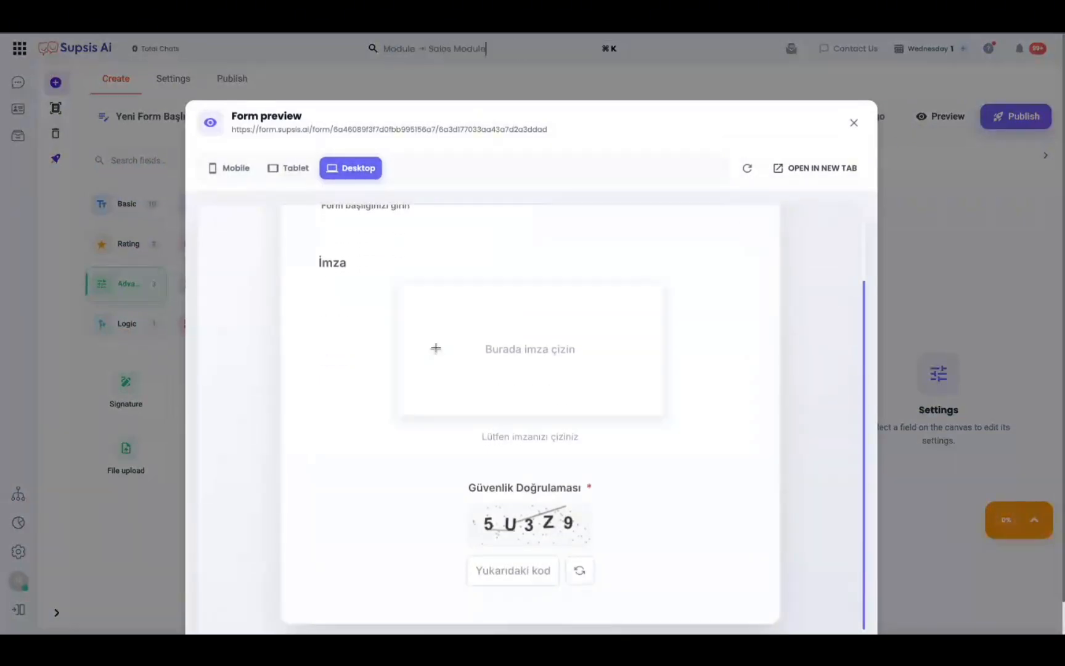
mouse_move(435, 348)
mouse_down()
mouse_move(457, 346)
mouse_move(478, 363)
mouse_move(521, 344)
mouse_move(589, 371)
mouse_up()
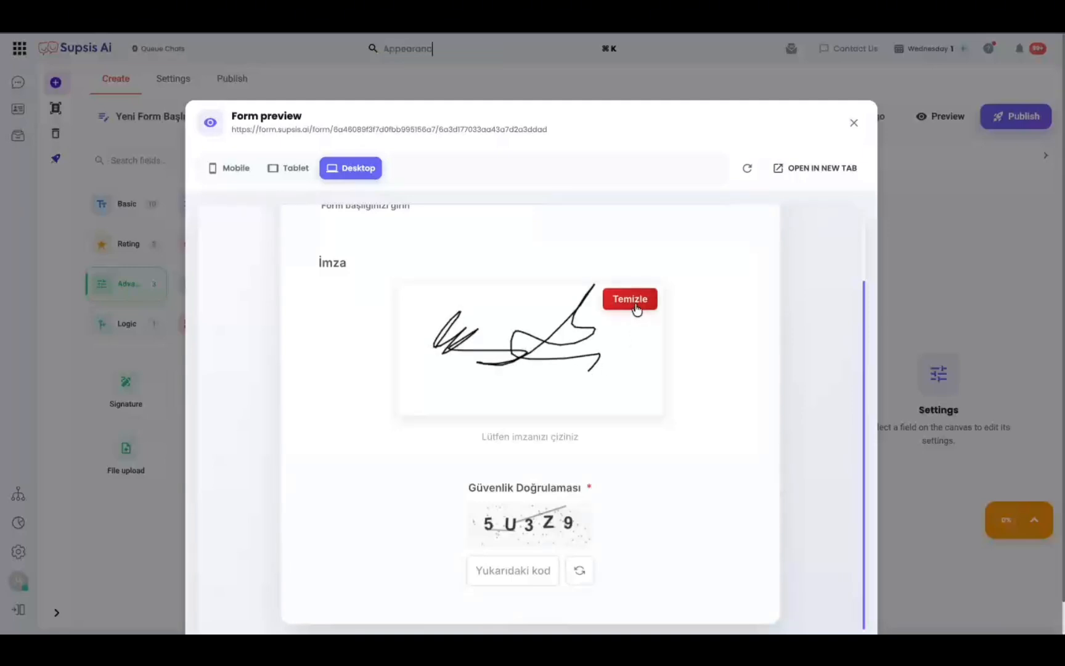
click(637, 310)
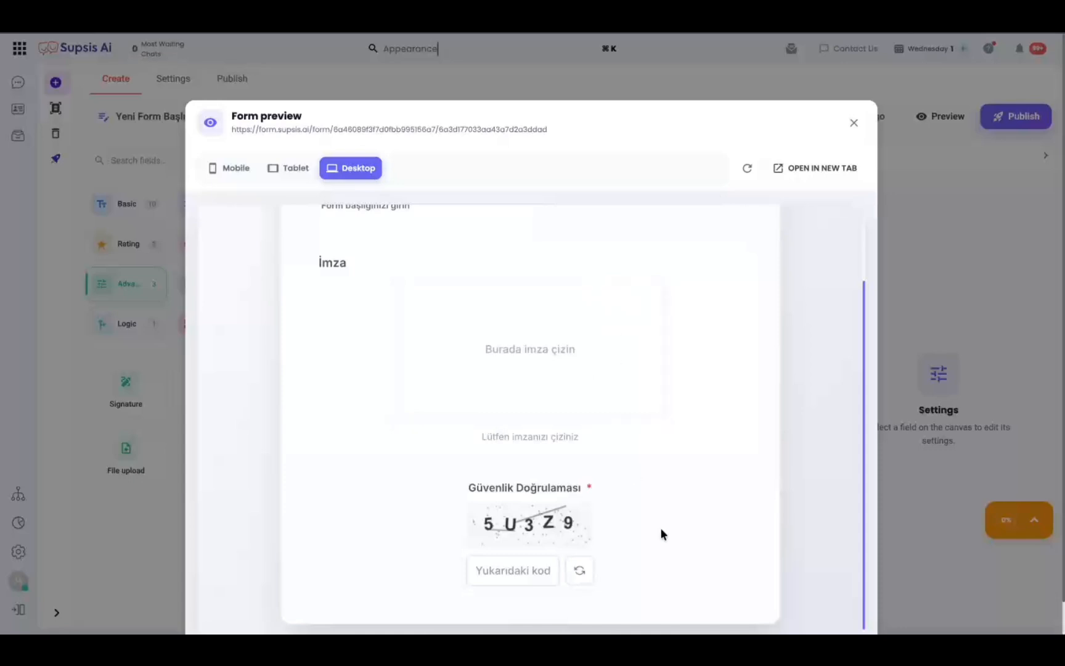
scroll(659, 533, down, 1)
scroll(663, 487, down, 1)
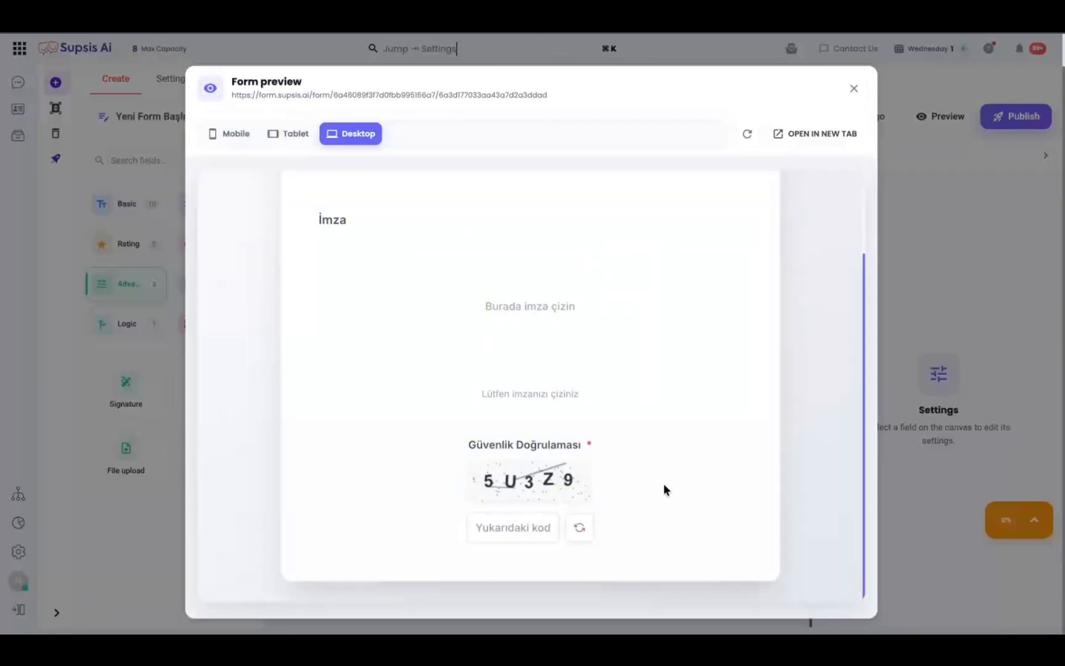
click(524, 531)
click(854, 90)
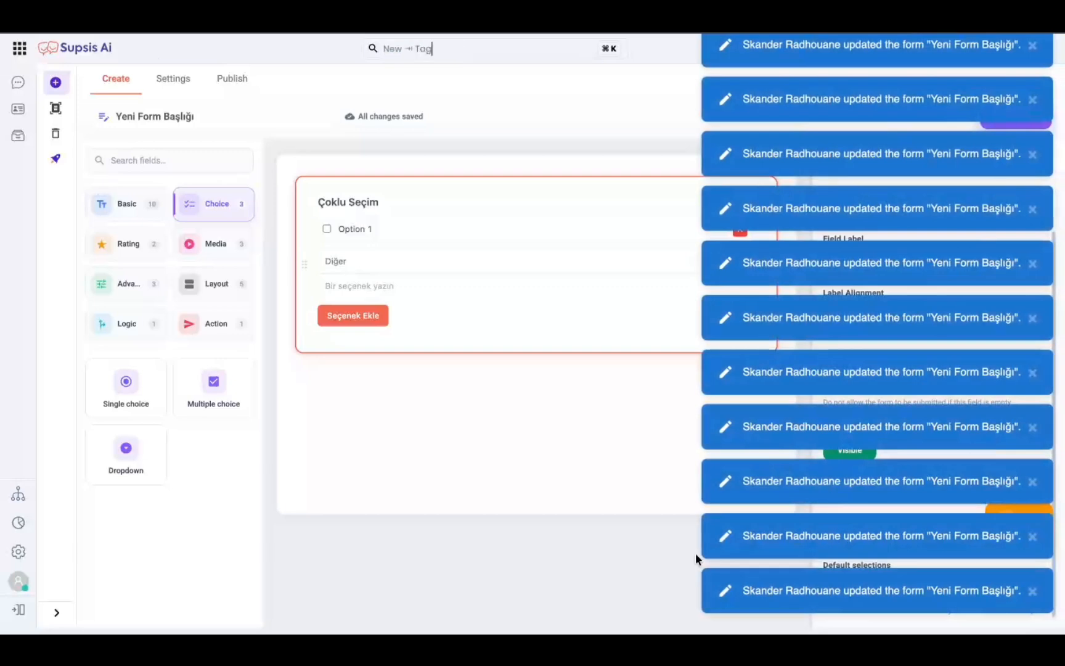
Step: Open the notification settings in the user settings and look through the agent notification options
click(20, 583)
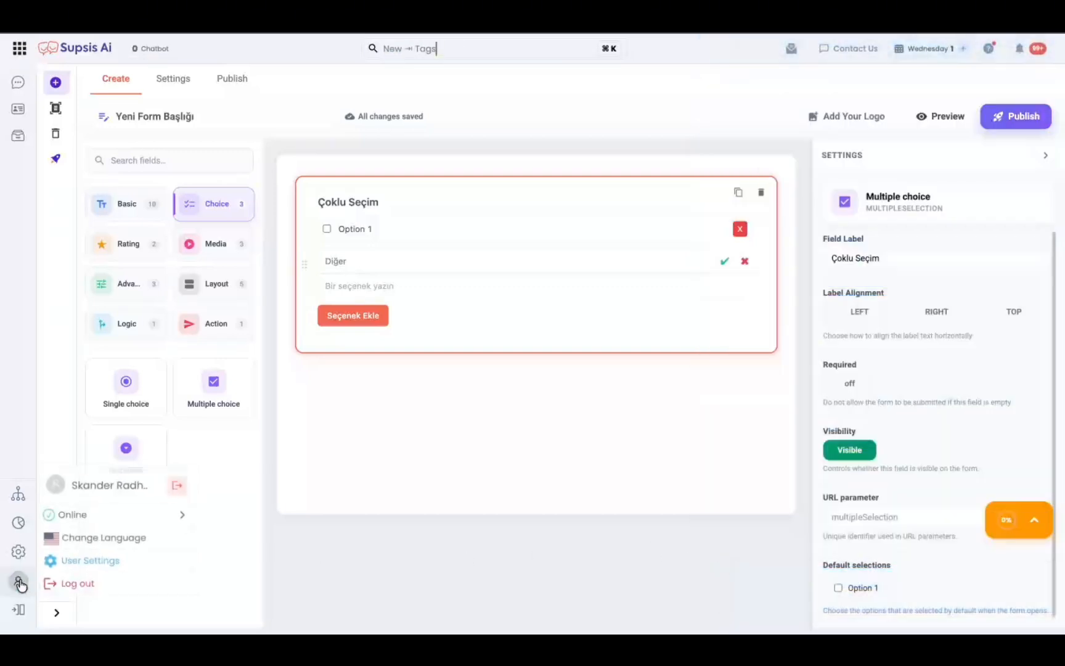
click(88, 559)
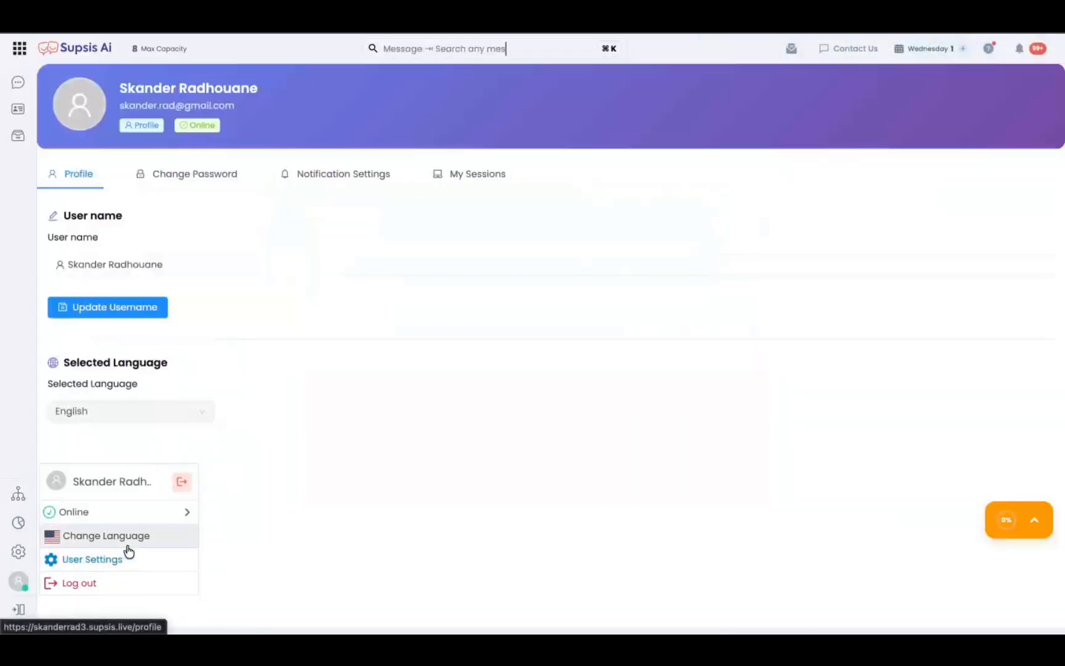
click(347, 175)
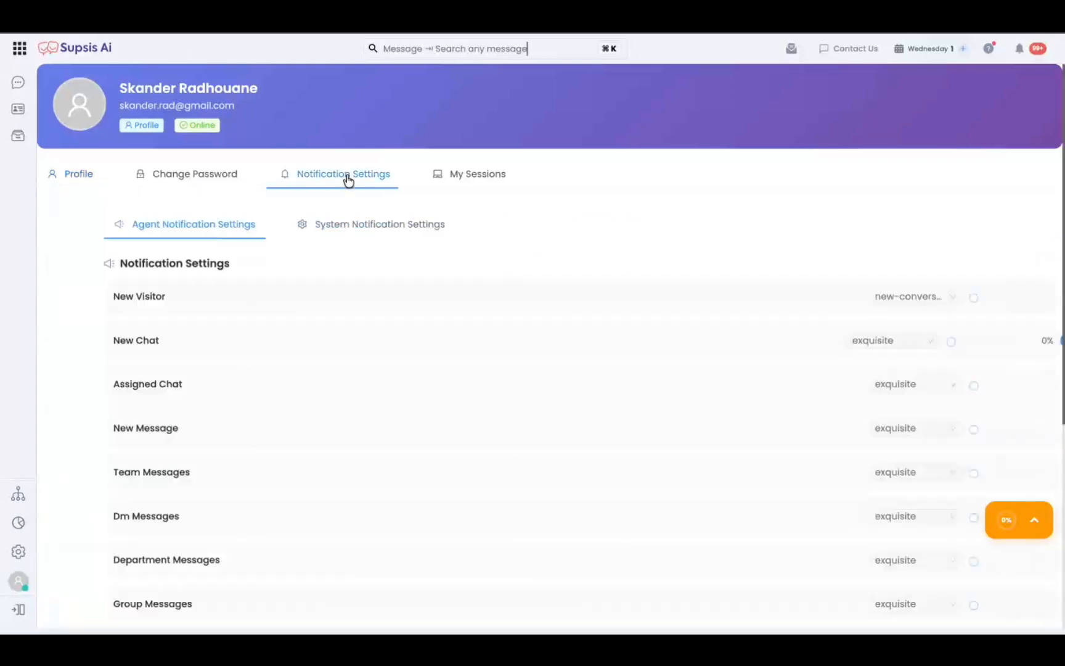
scroll(316, 368, down, 2)
scroll(316, 368, down, 2)
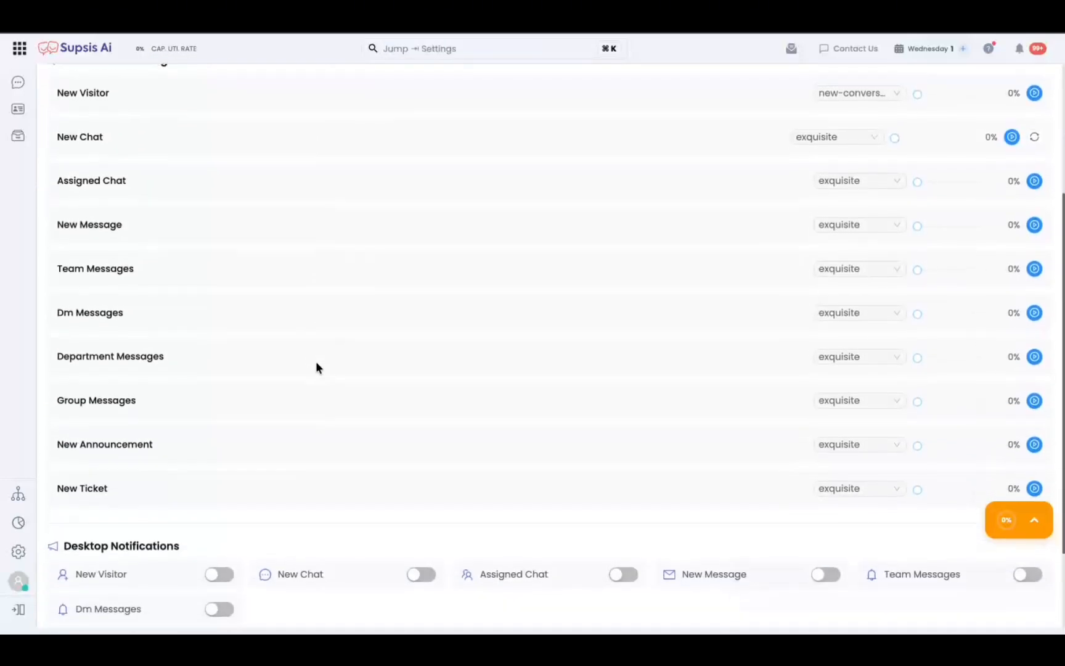
scroll(316, 366, up, 4)
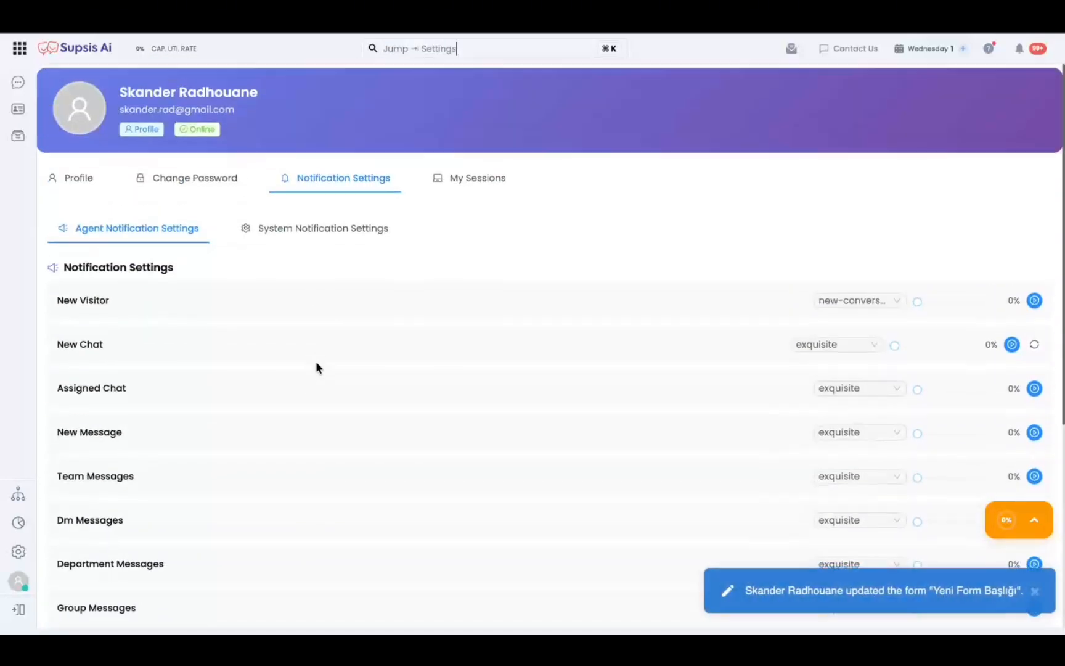
Step: In the system notification settings, turn off all Web Panel and Mobile App notifications for Form actions
click(361, 225)
scroll(304, 333, down, 4)
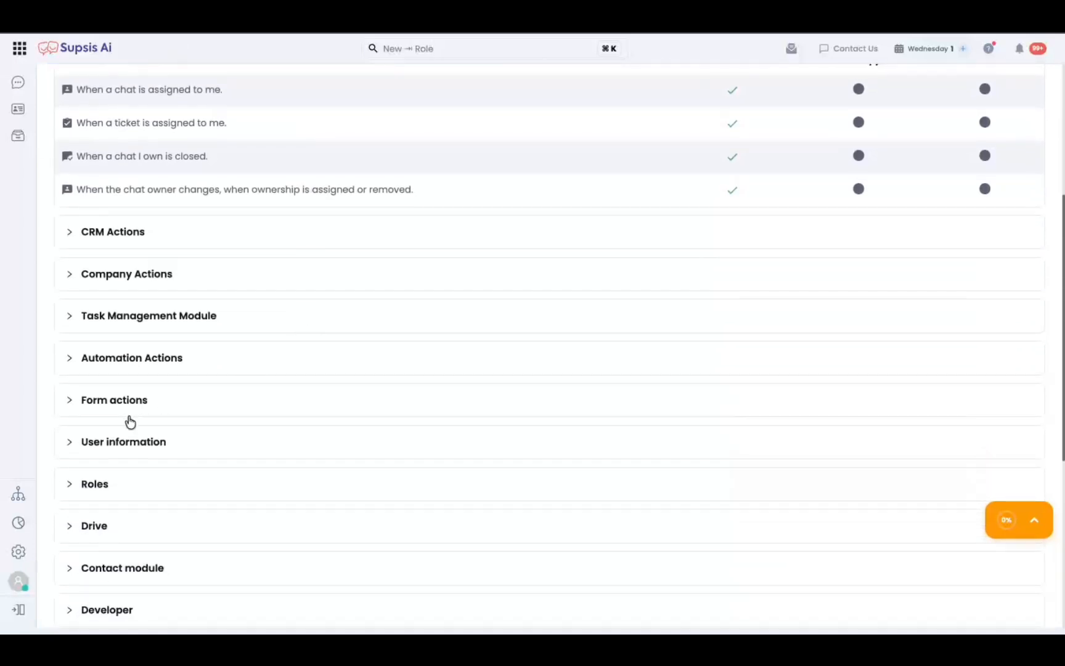
click(123, 413)
scroll(678, 471, down, 1)
scroll(678, 470, down, 2)
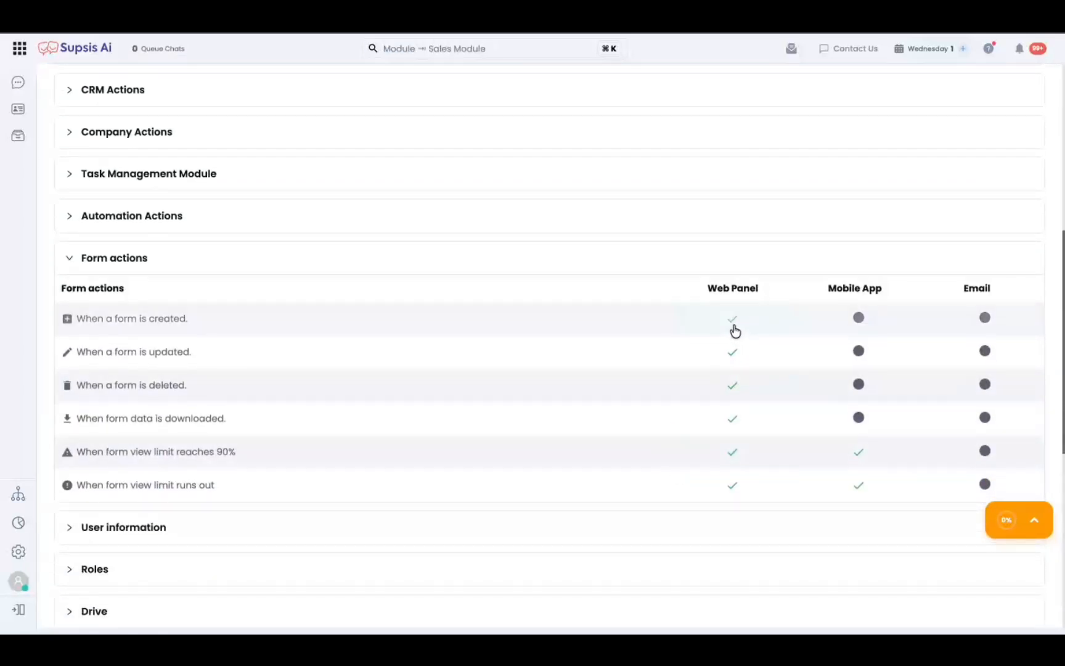
click(735, 492)
click(734, 419)
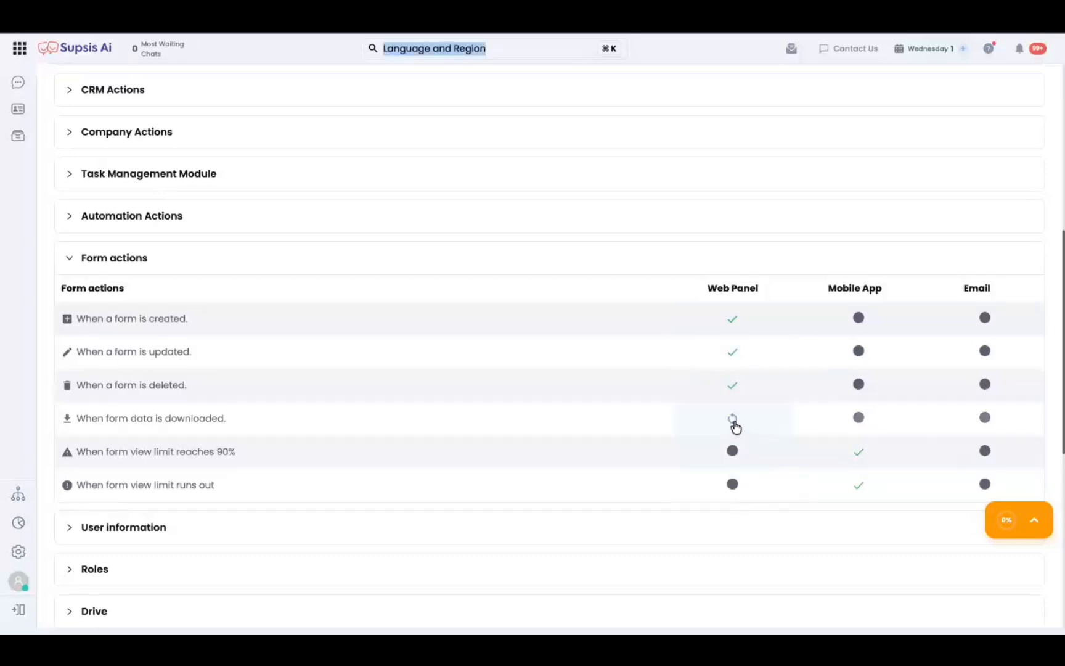
click(734, 384)
click(732, 352)
click(734, 329)
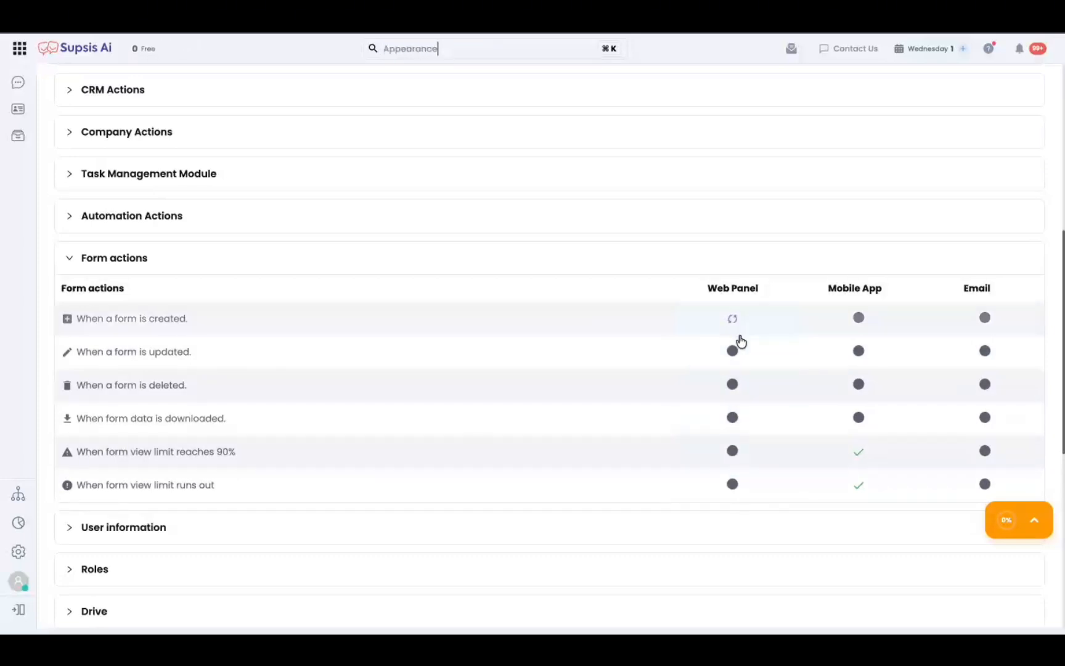
click(858, 456)
click(859, 491)
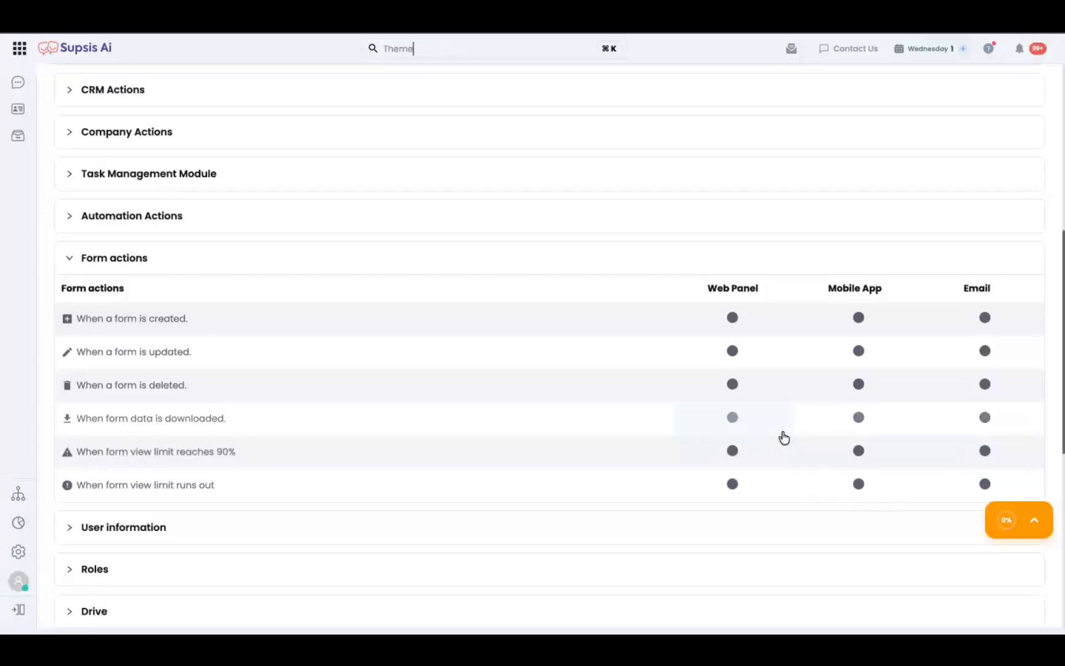
scroll(783, 438, down, 7)
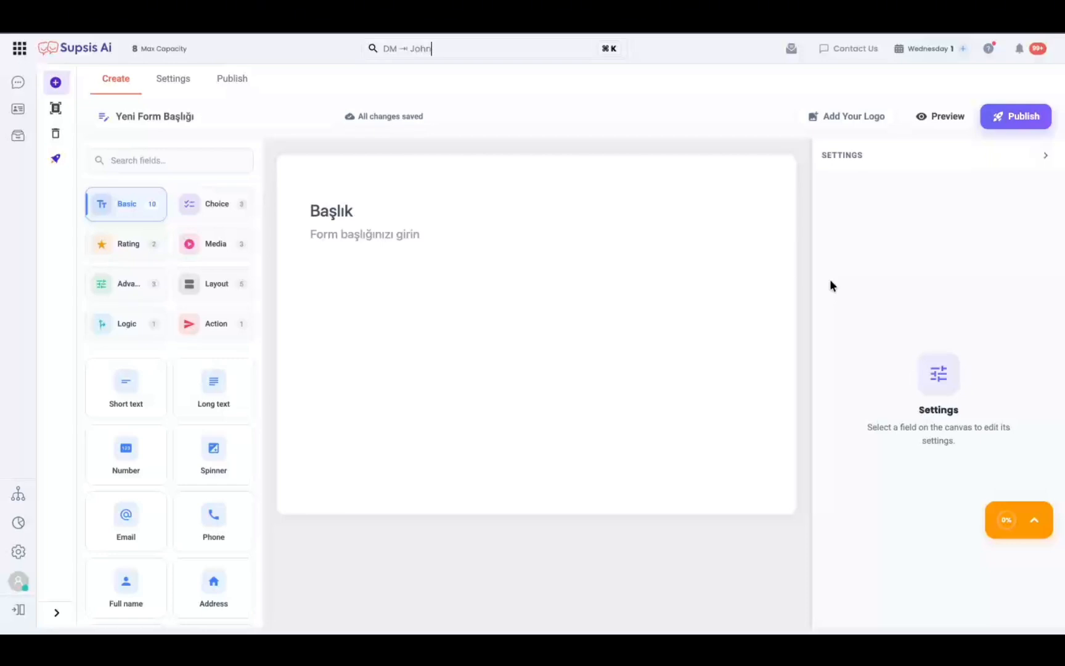
Step: Replace the form's heading block with a Multiple choice field and confirm its "Other" option
click(764, 193)
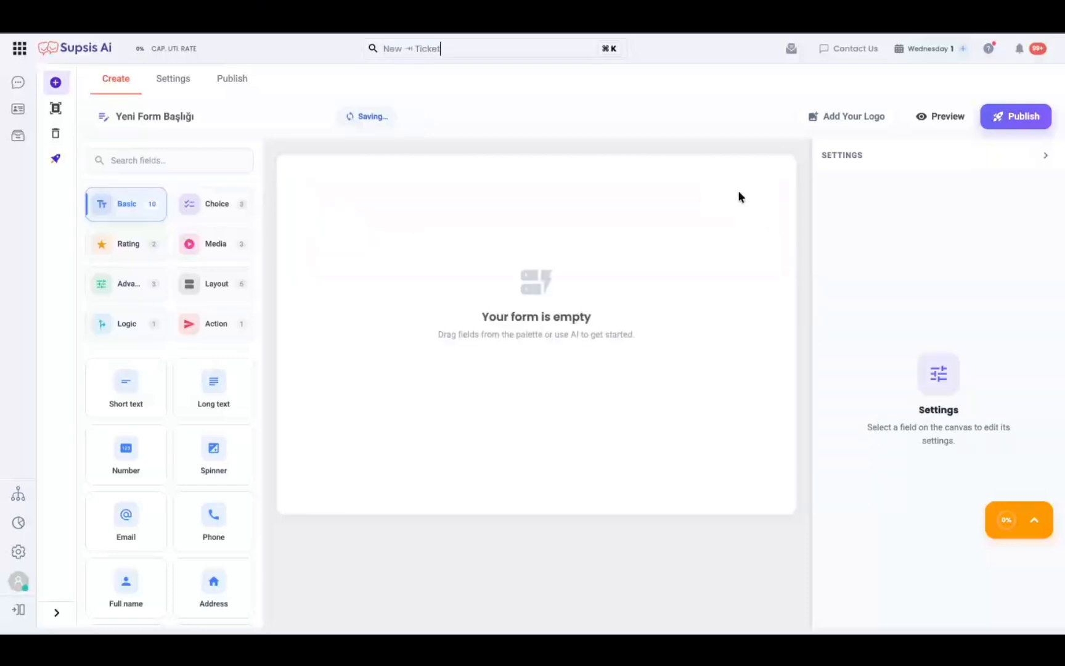
click(226, 217)
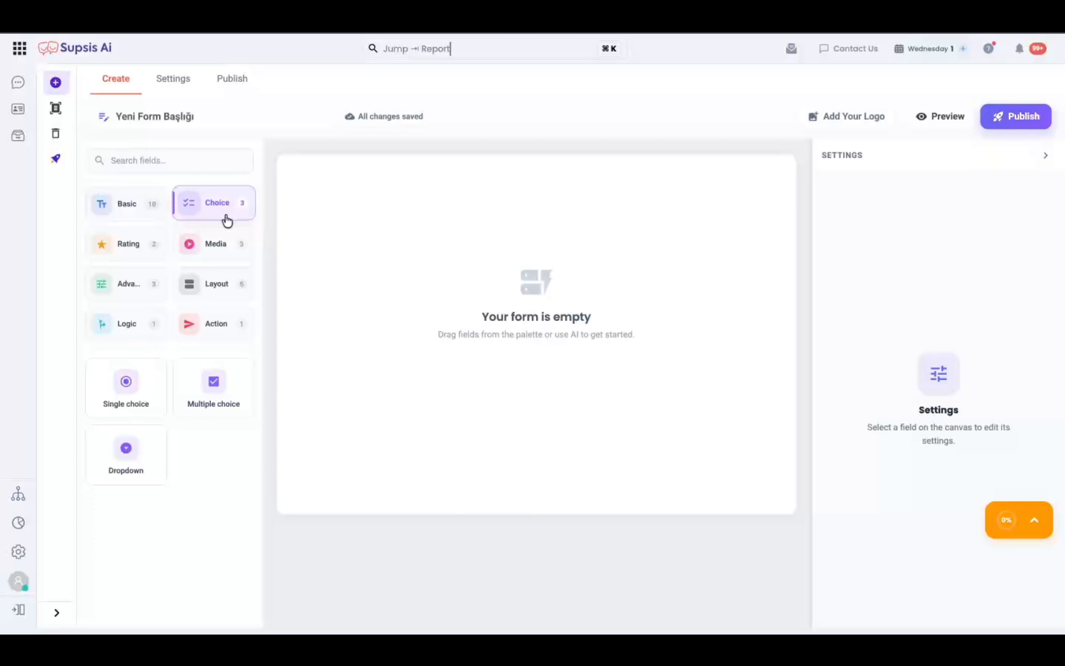
click(216, 370)
click(724, 294)
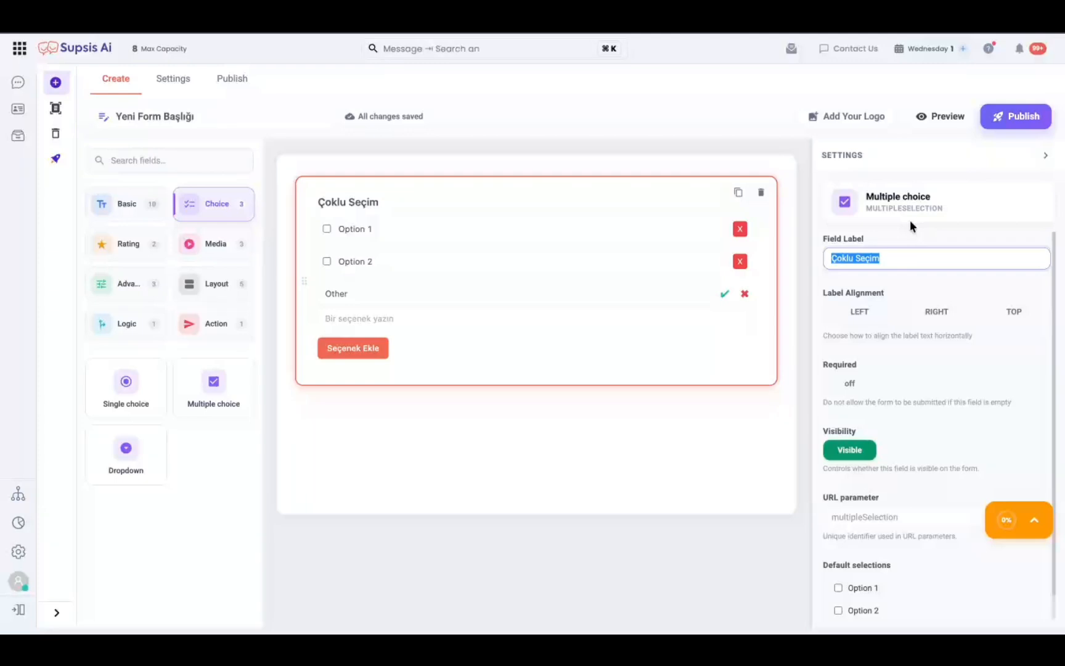
Step: Label the Multiple choice field "MCQ" and set its label alignment to Top
text(MCQ)
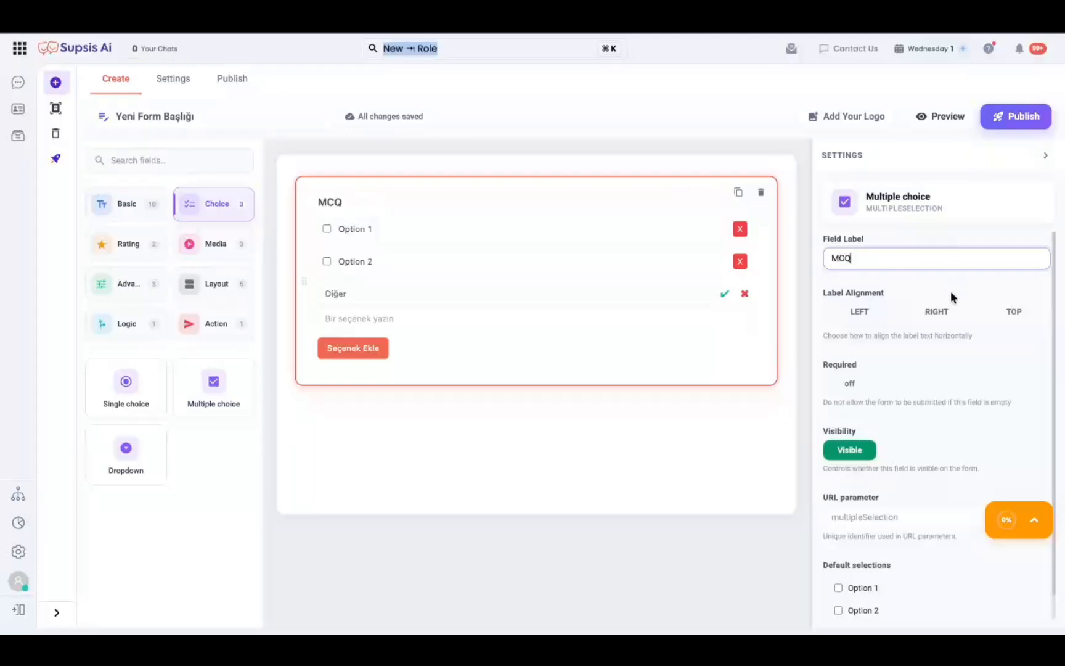
click(1014, 311)
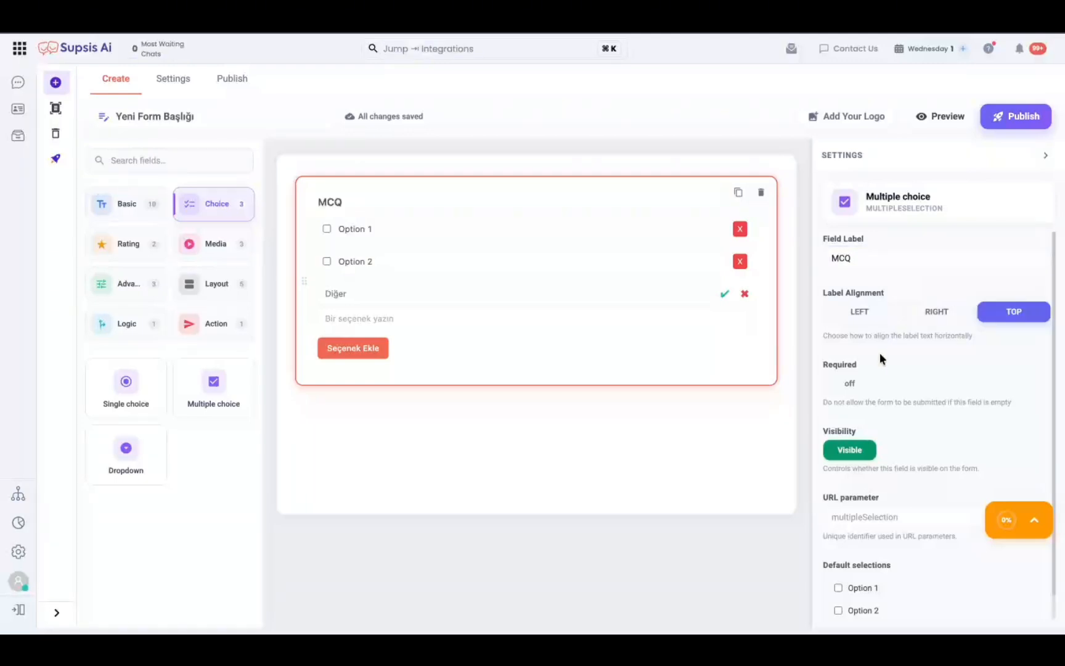
Step: Make the MCQ field required with Option 2 selected by default, and preview the form in the desktop layout
click(859, 382)
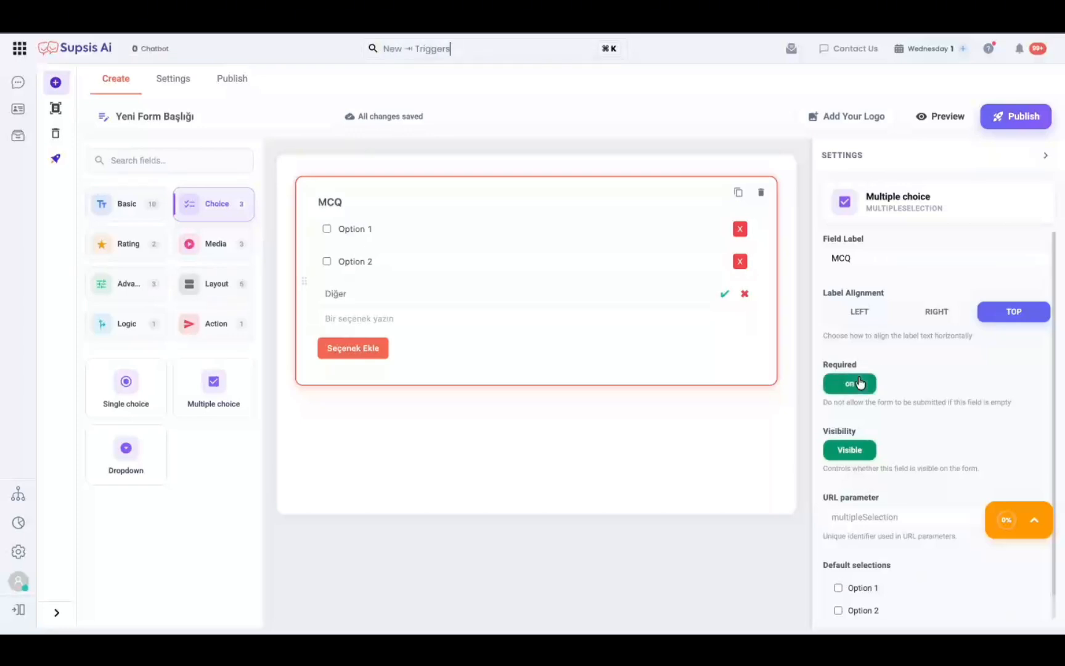
scroll(913, 371, down, 1)
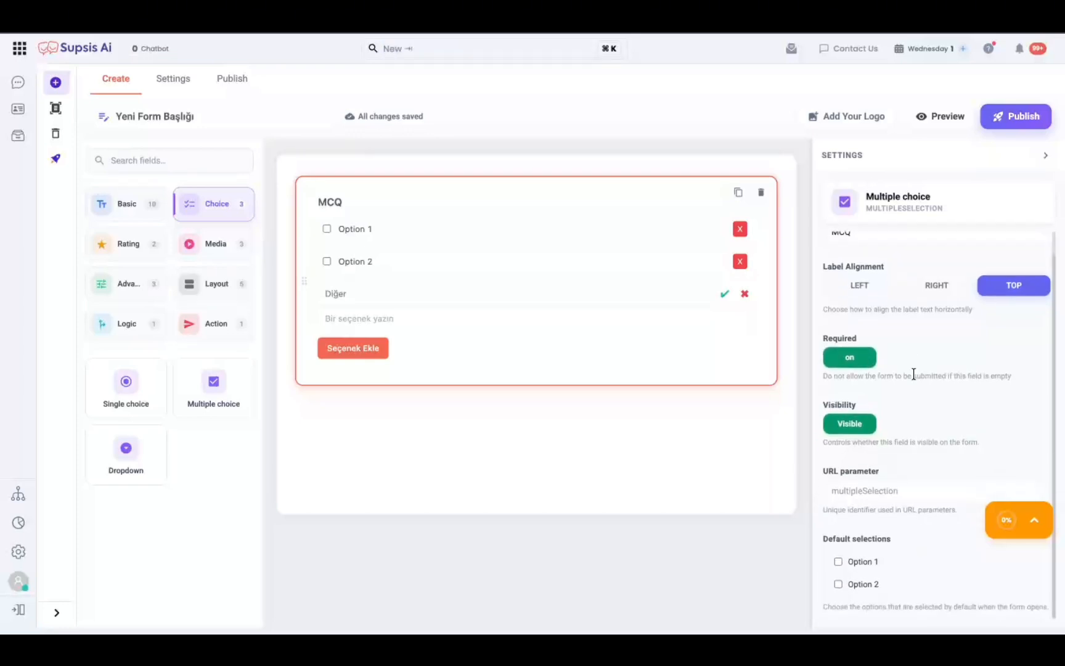
click(861, 424)
click(862, 424)
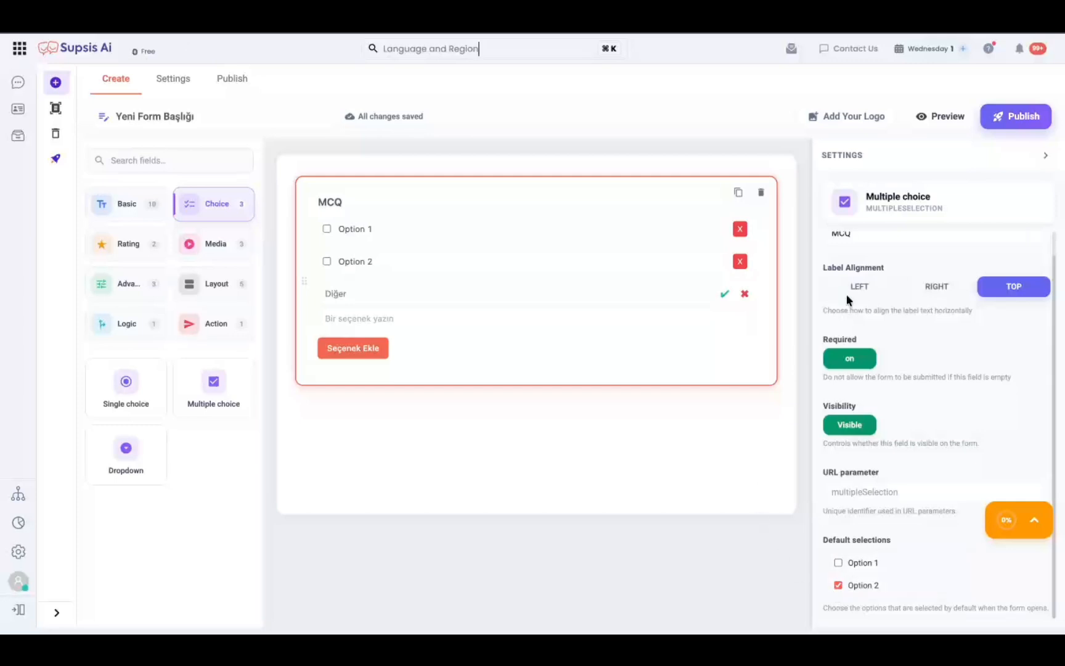
click(943, 117)
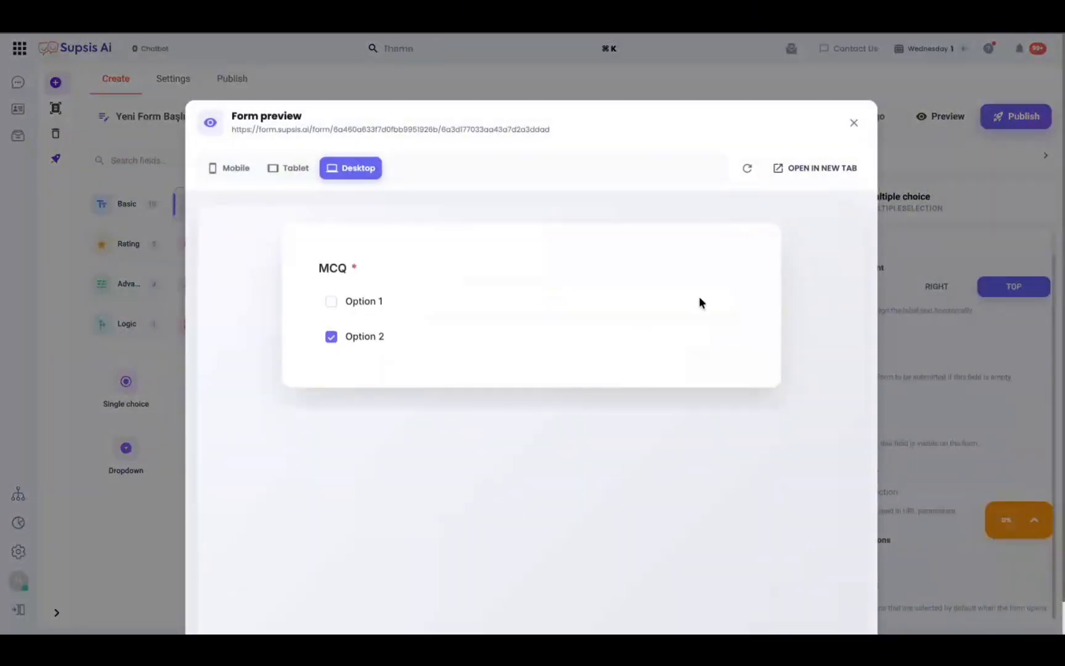
click(854, 124)
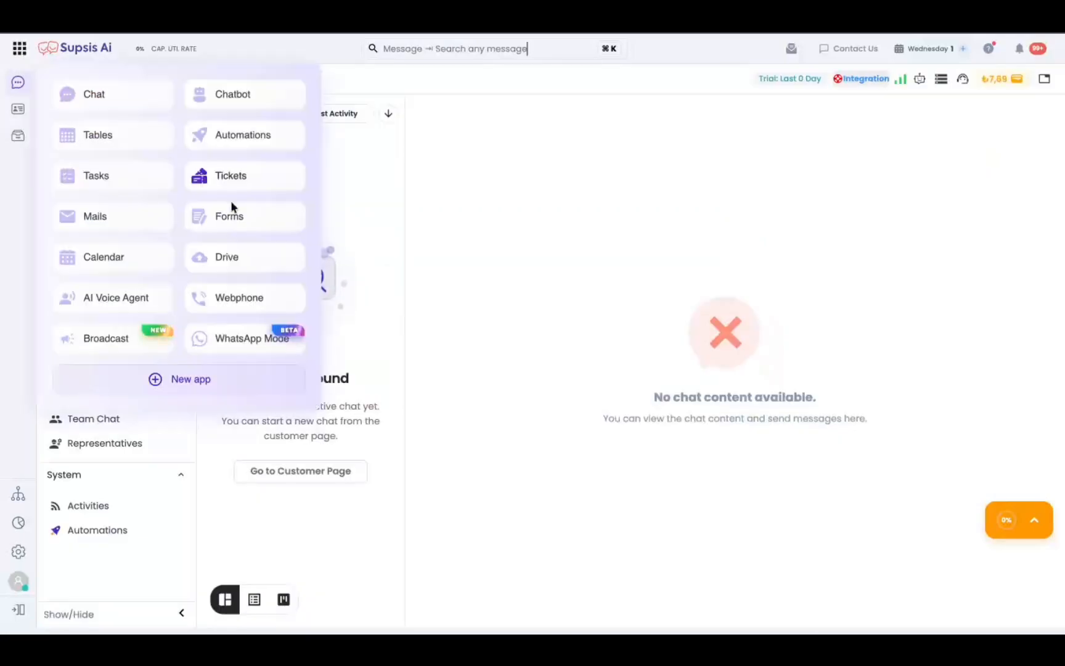
Step: Create a new form in the Forms module from the "Müşteri Memnuniyet Anketi" template and look over its fields
click(230, 207)
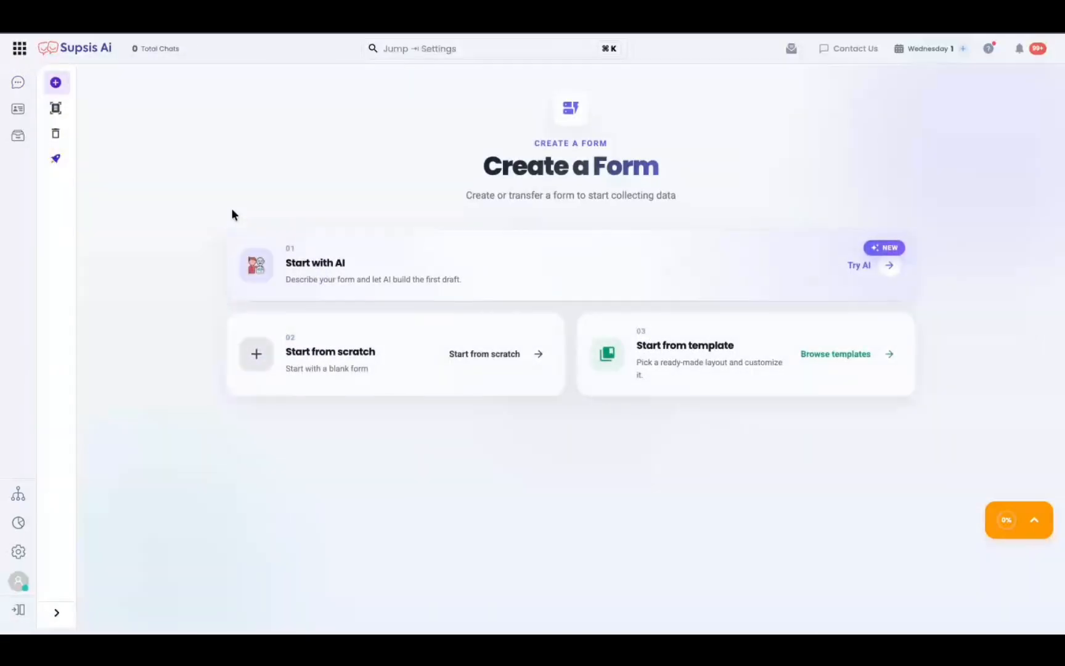
click(733, 363)
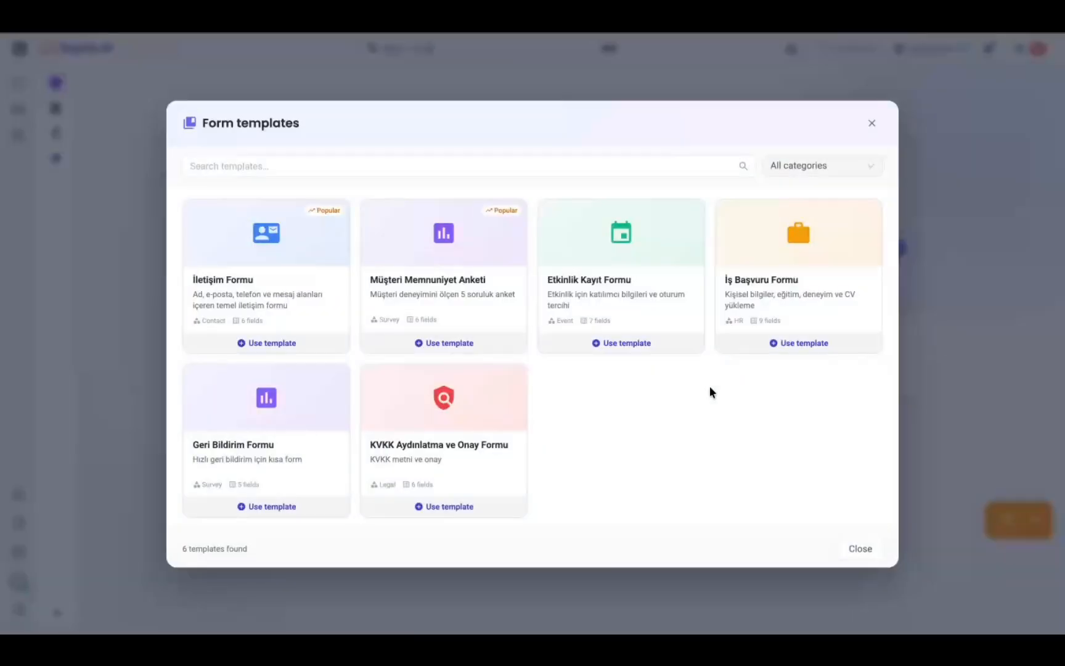
click(507, 334)
scroll(676, 254, down, 8)
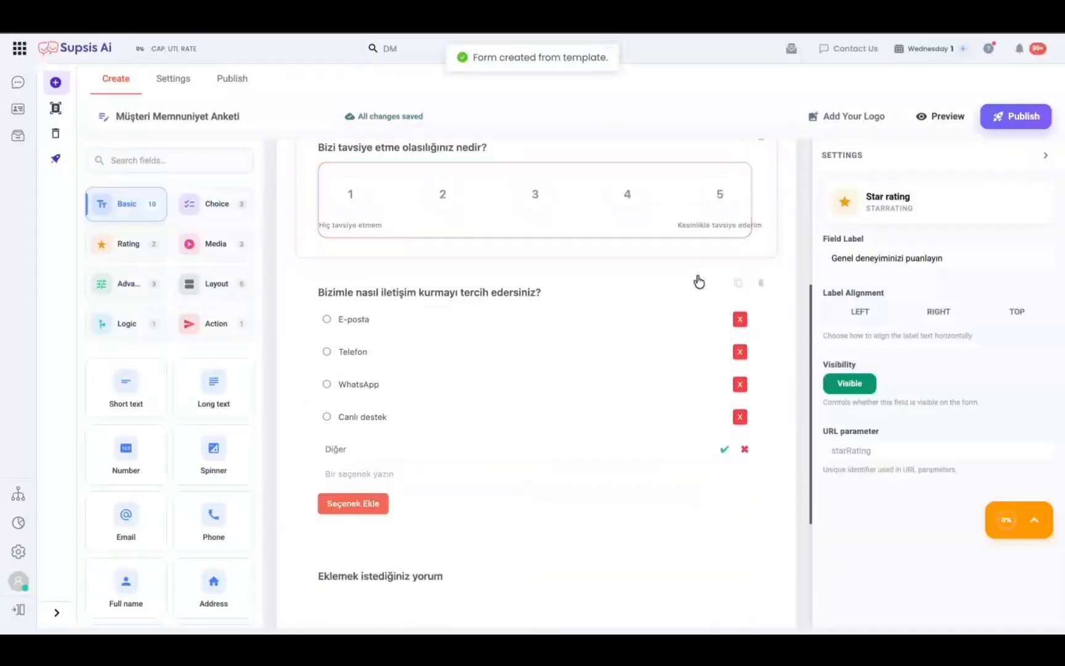
Step: Add a Single choice field below the comment field and label it "Would you recommend this someone else ?"
click(127, 324)
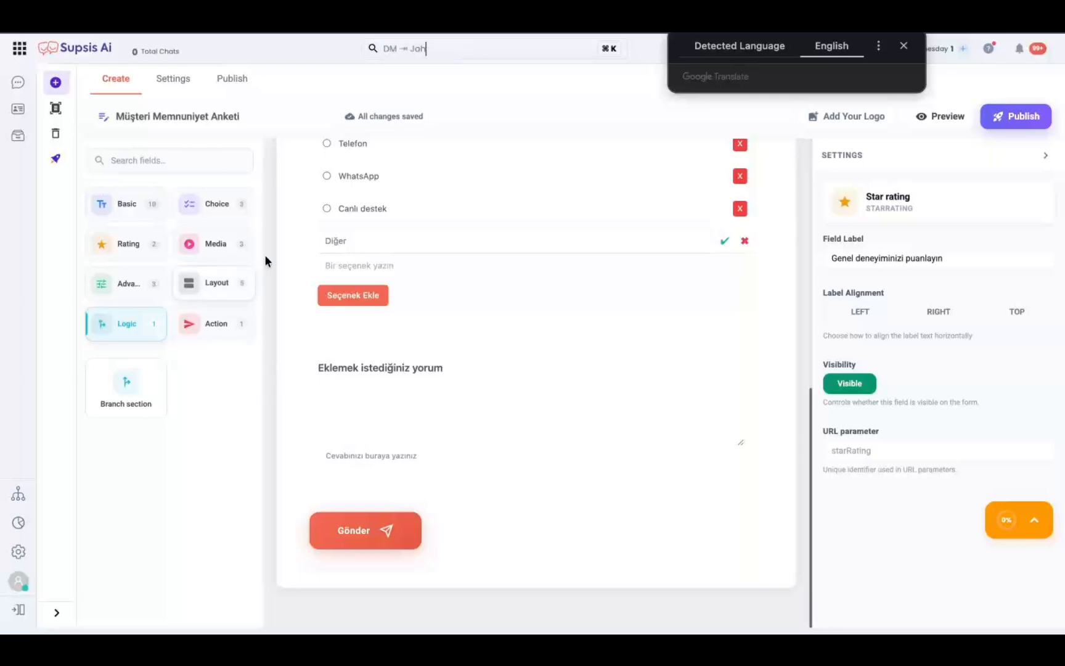
click(236, 208)
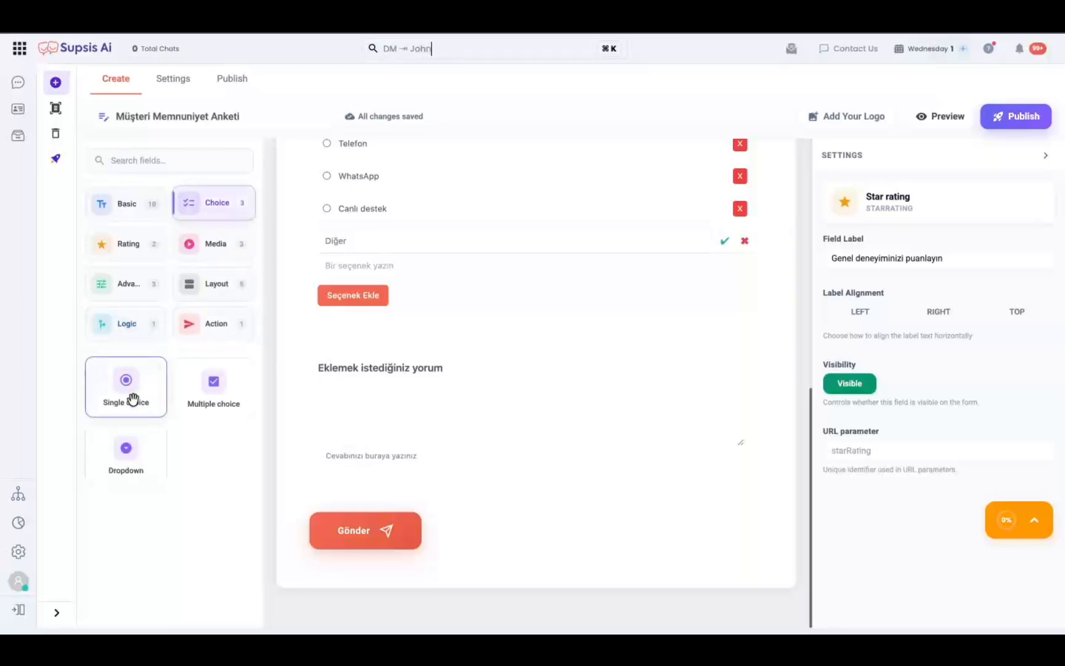
drag(133, 400, 425, 456)
triple_click(919, 249)
text(Would you recommend this to )
text(?)
Step: Replace the recommendation question's default options with "Yes" and "No", and make the field required
click(740, 352)
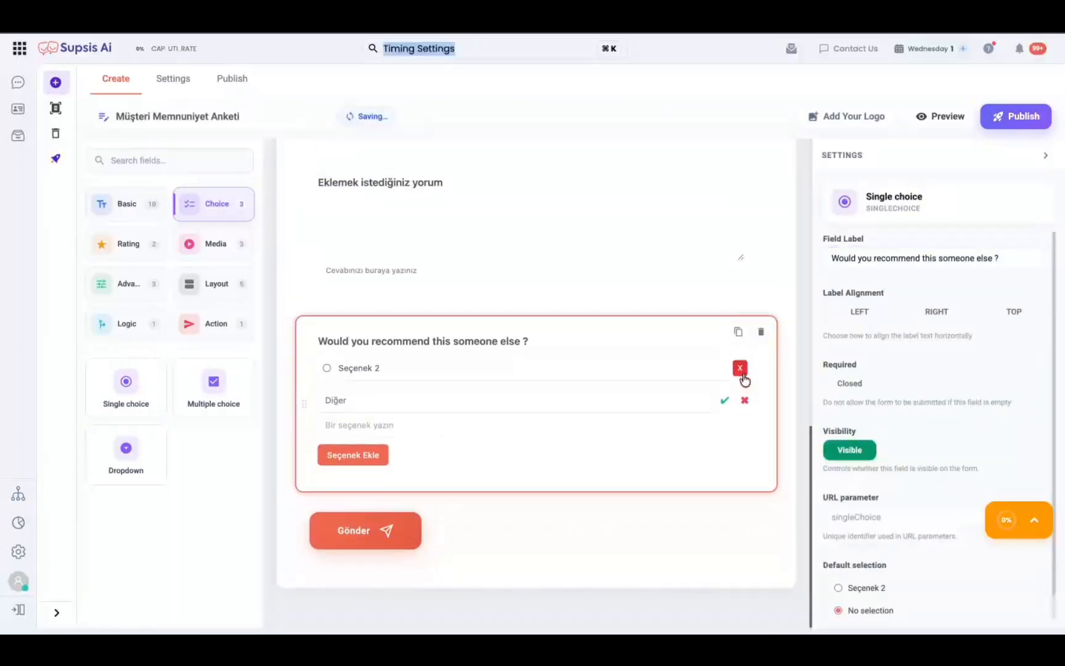
click(739, 368)
click(357, 425)
text(Yes)
click(356, 453)
text(No)
click(364, 492)
scroll(924, 341, down, 1)
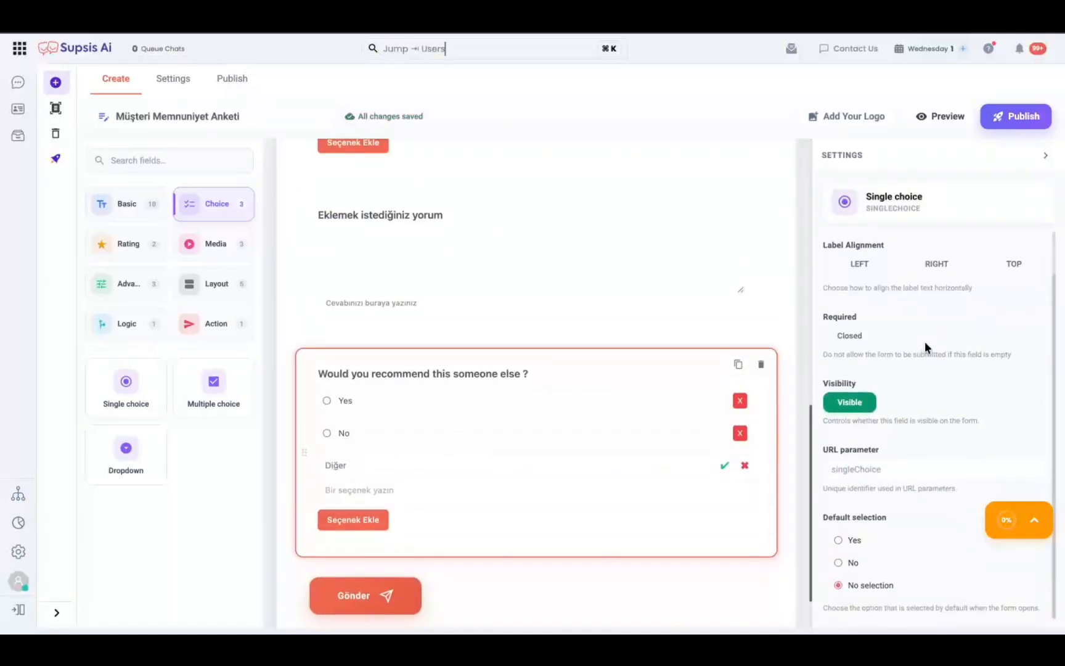
click(857, 337)
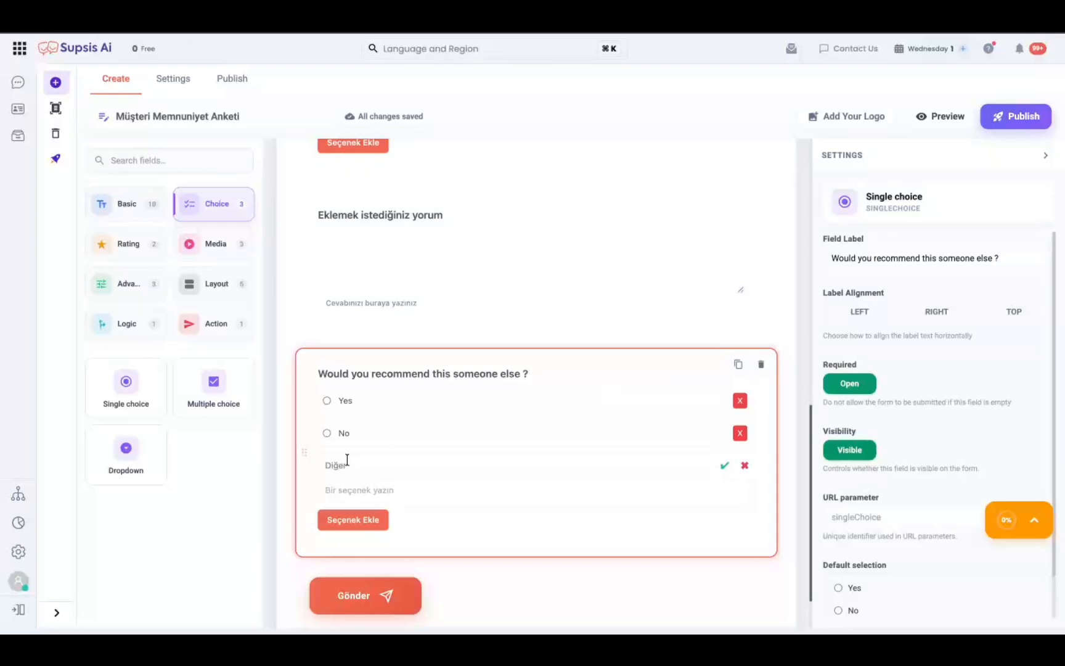
Step: Add a Branch section below the recommendation question and place an Email field inside it
click(145, 328)
drag(131, 383, 378, 578)
scroll(416, 457, down, 3)
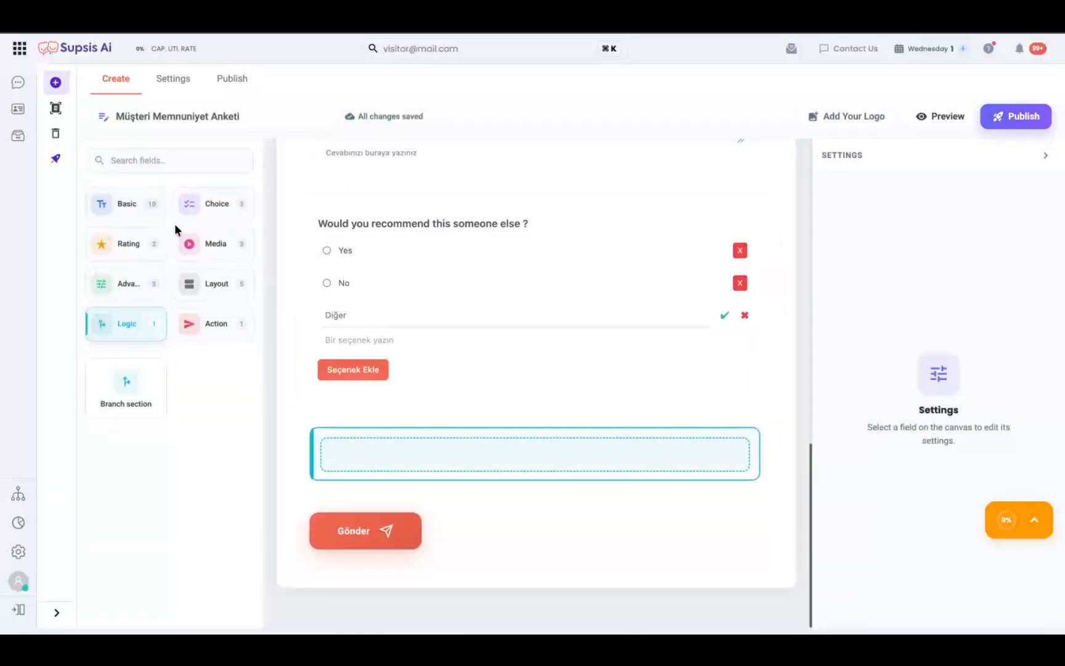
click(130, 212)
scroll(154, 407, down, 1)
drag(148, 488, 539, 435)
click(594, 490)
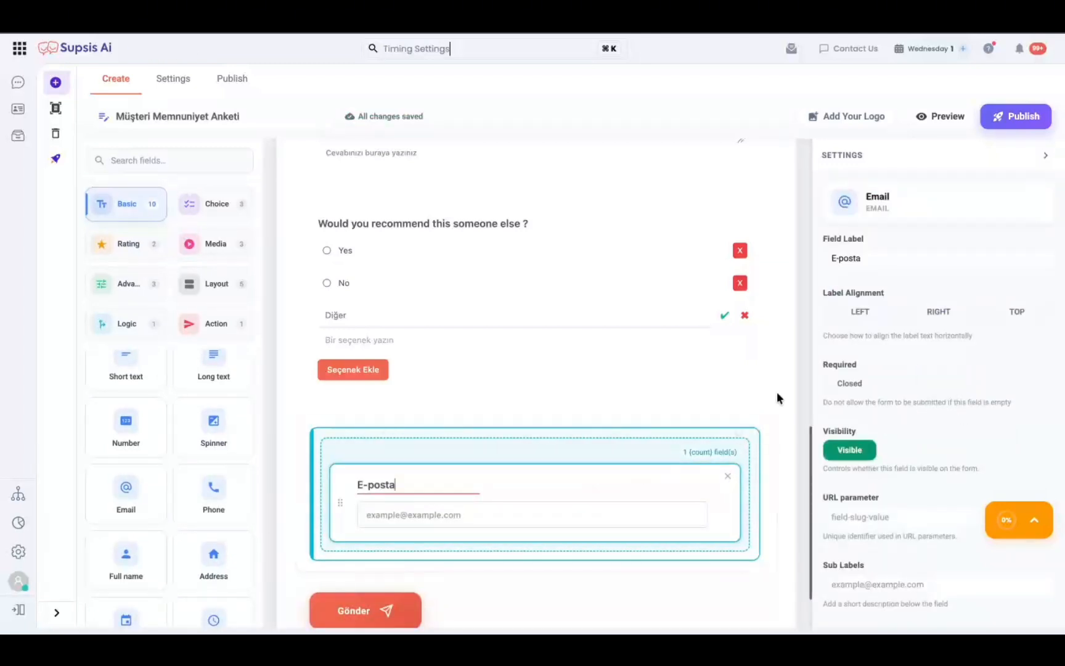
Step: Label the Email field "E-mail address" and set its label alignment to Top
double_click(887, 259)
key(BackSpace)
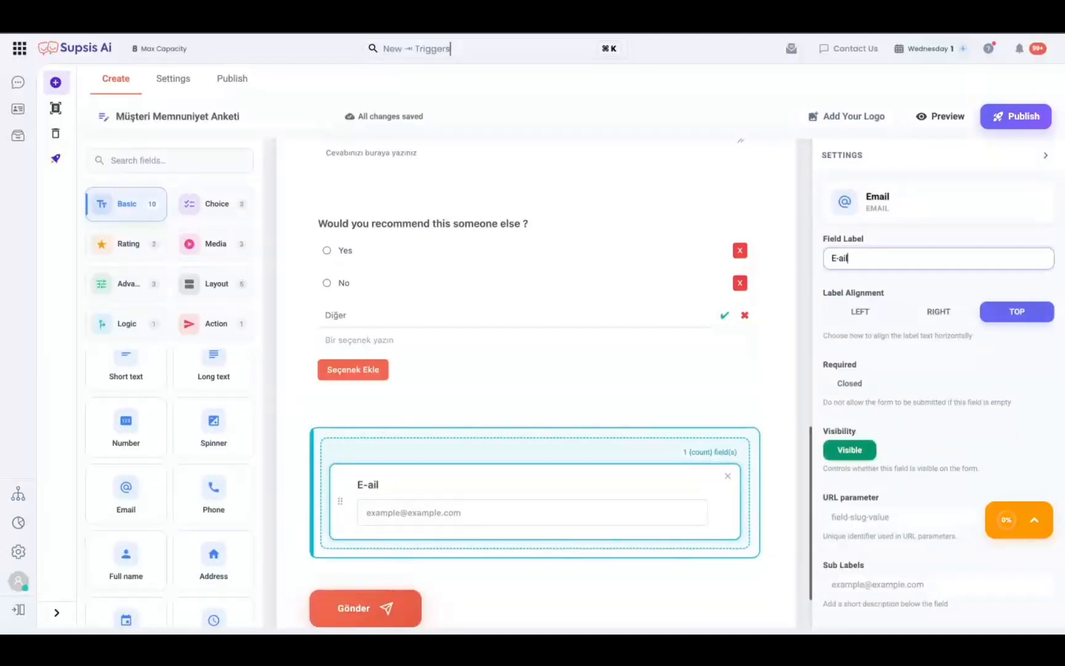
click(838, 258)
text(m)
double_click(832, 292)
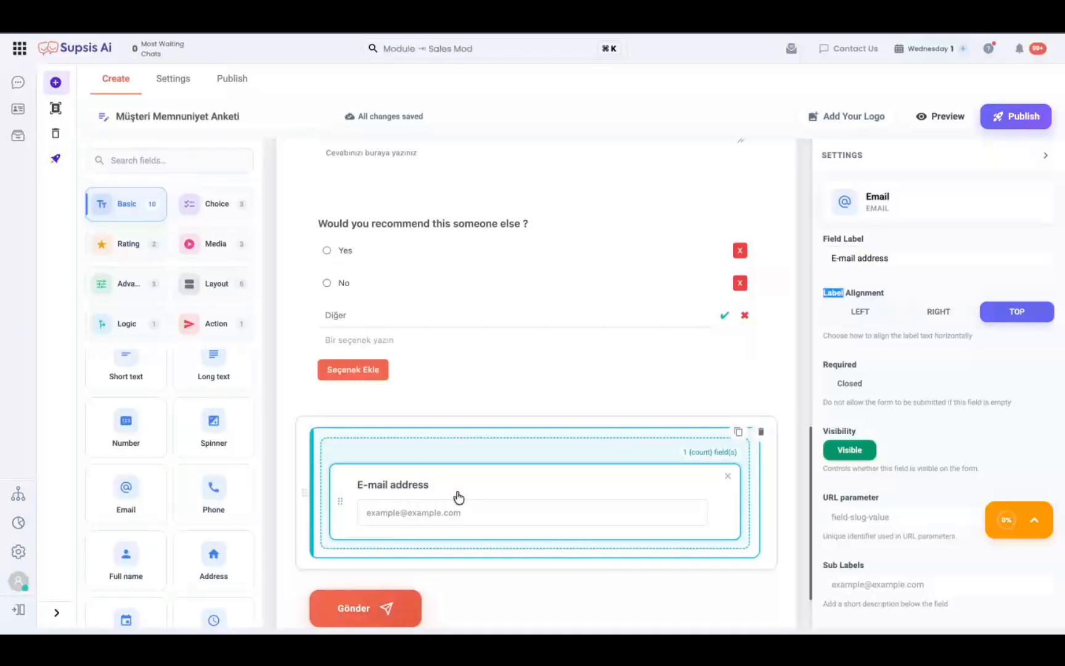
Step: Title the branch section "Referral Address" and set its condition to the source field Tekli Seçim equals "Yes"
click(306, 430)
triple_click(918, 265)
text(Referral Address)
click(960, 296)
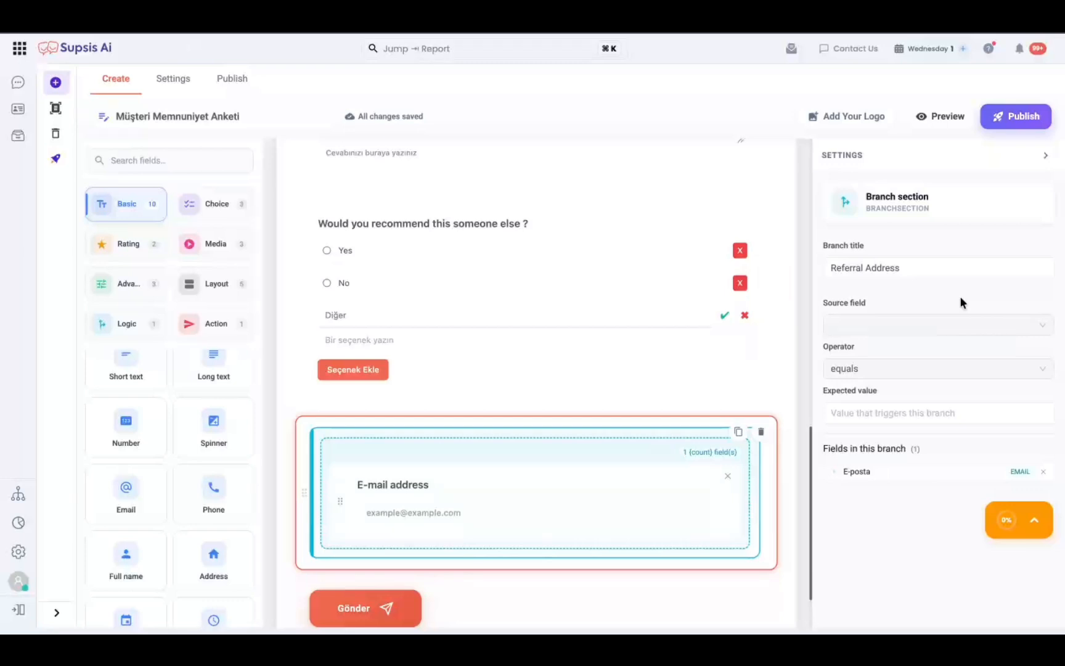
click(952, 331)
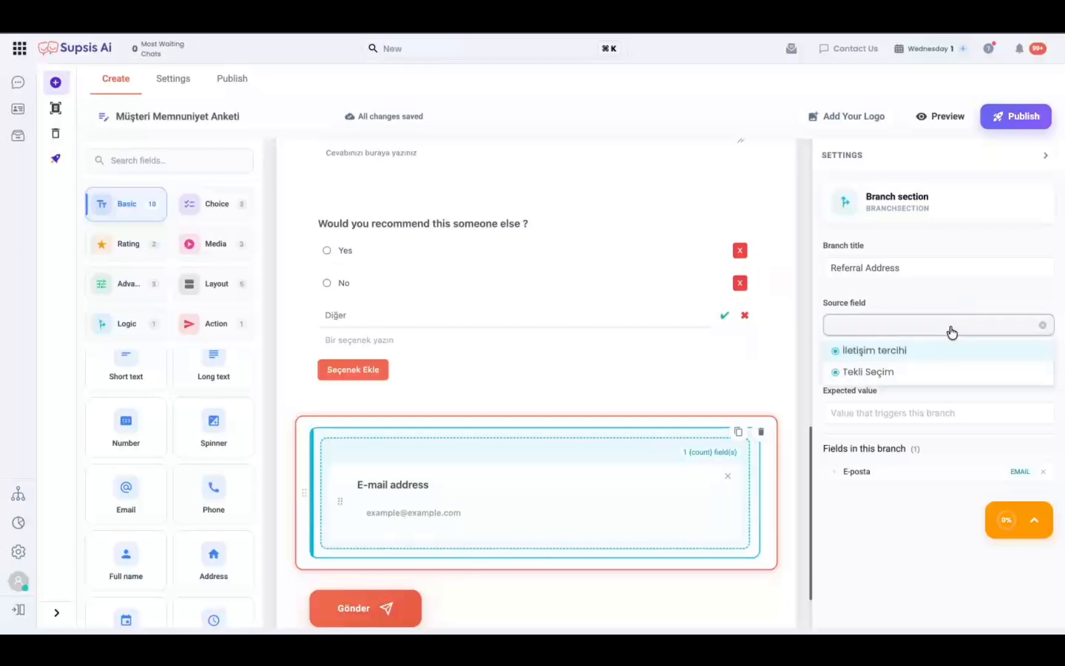
click(884, 372)
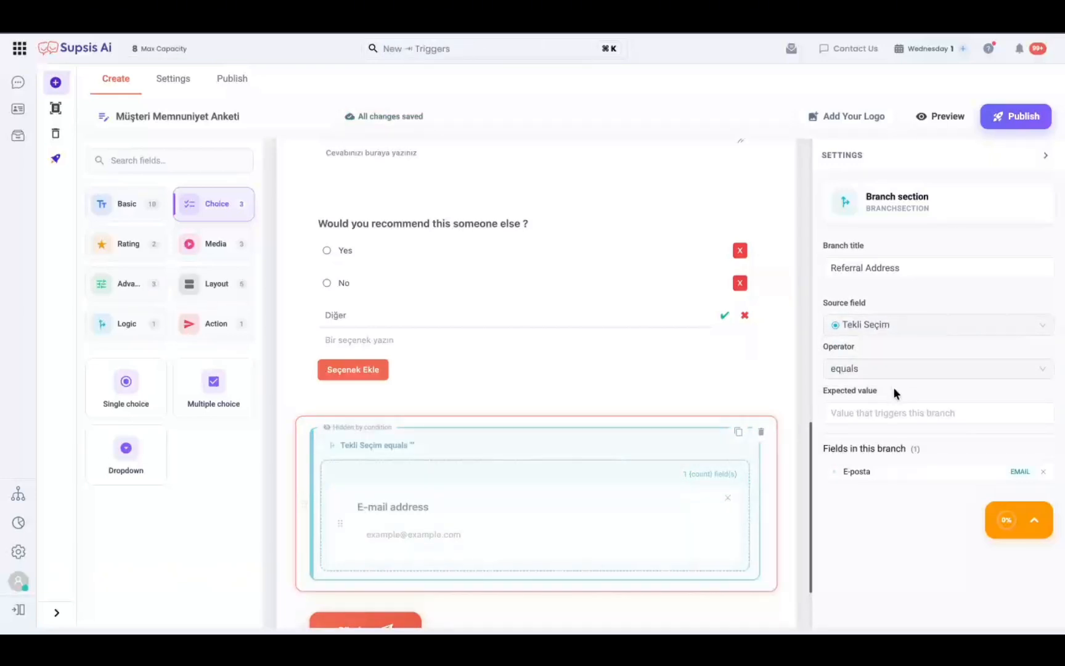
click(888, 411)
text(Yes)
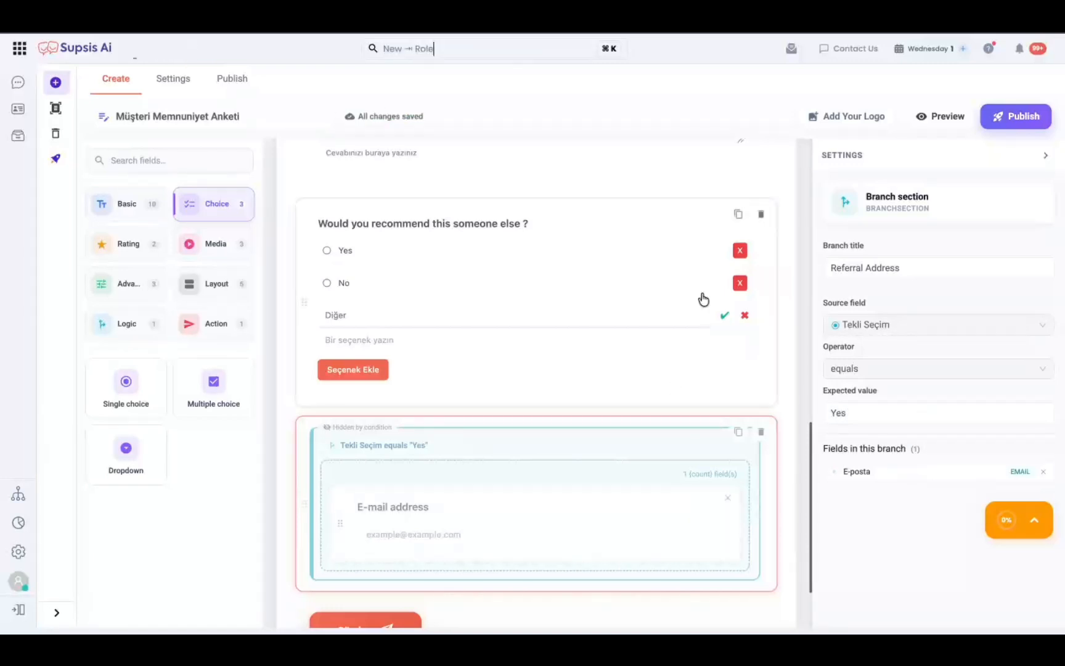
Step: Preview the form and test the branch by answering the recommendation question with Yes and with No
click(935, 118)
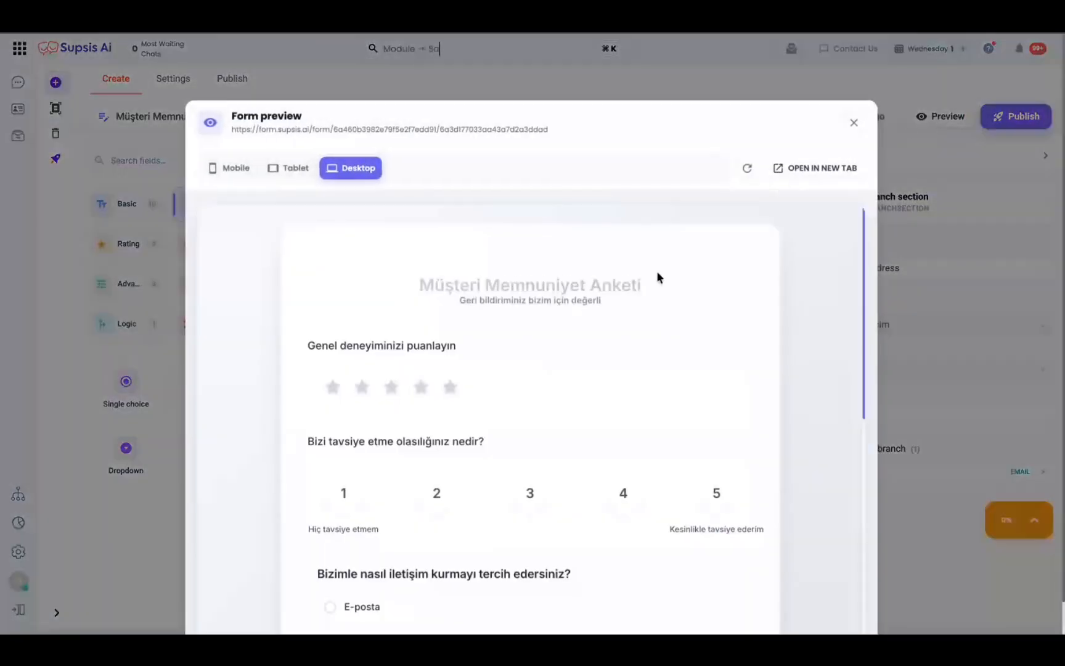
scroll(656, 277, down, 8)
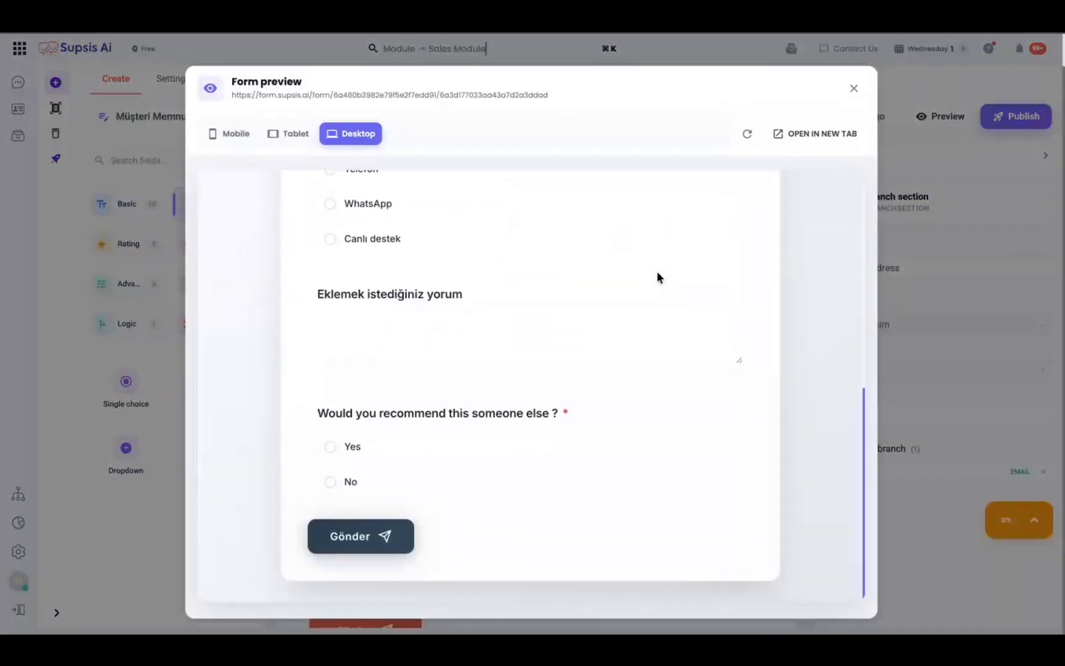
click(331, 450)
scroll(405, 342, down, 2)
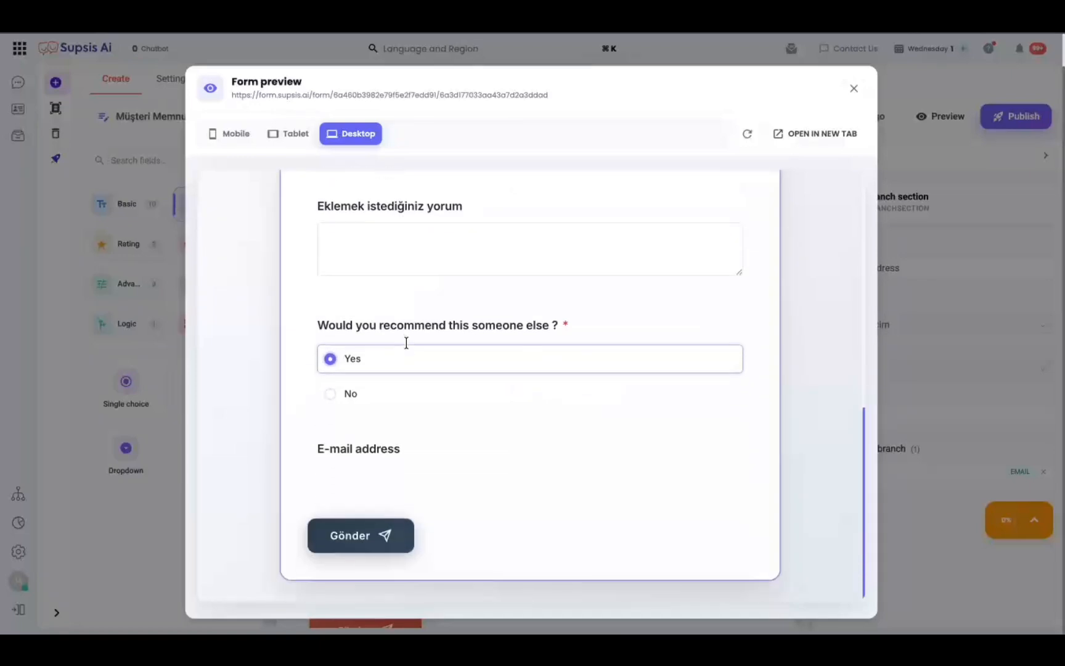
click(329, 395)
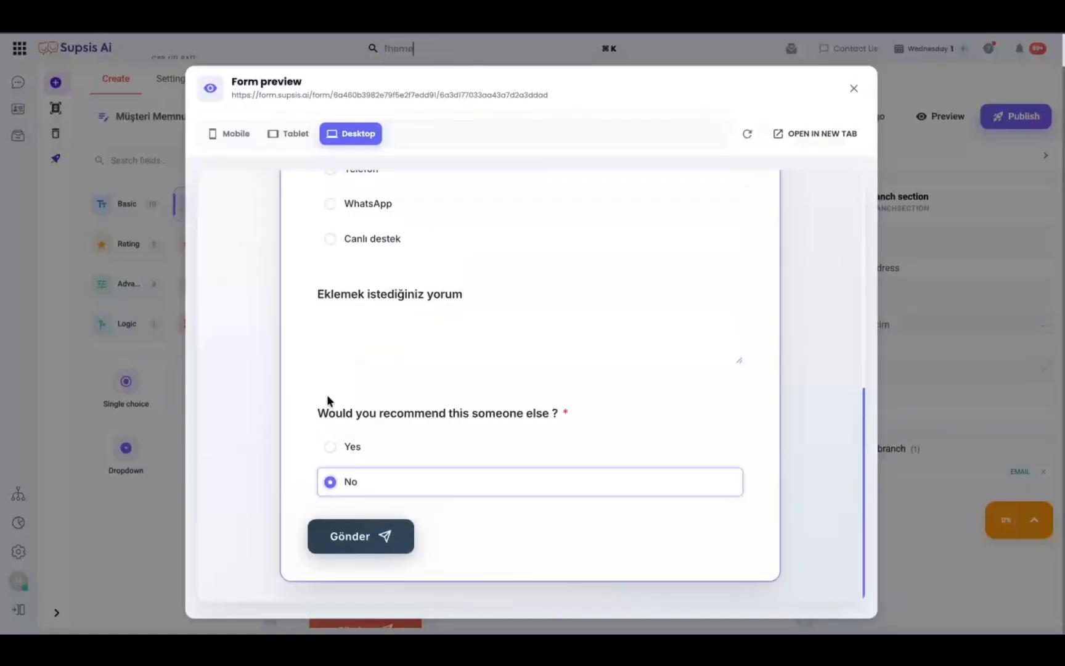
key(Escape)
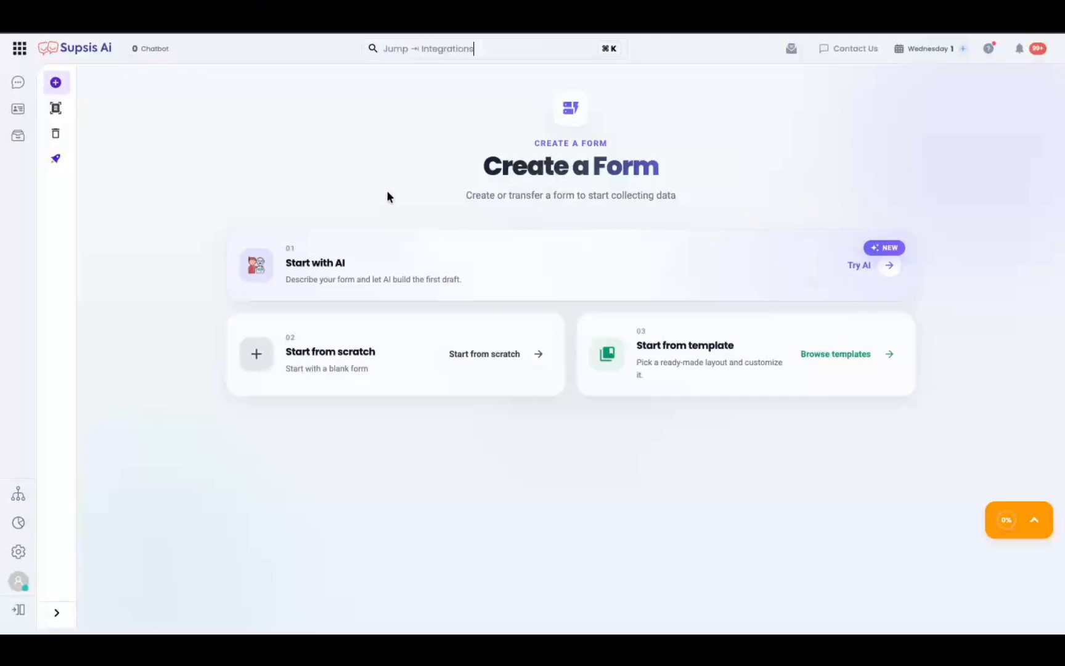
Step: Generate an AI registration form for a three-day music event with standard, VIP and early-birds tickets, and open it in the builder
click(419, 265)
click(475, 430)
text(Create a registration form for a music event. The event will last for three days, beside)
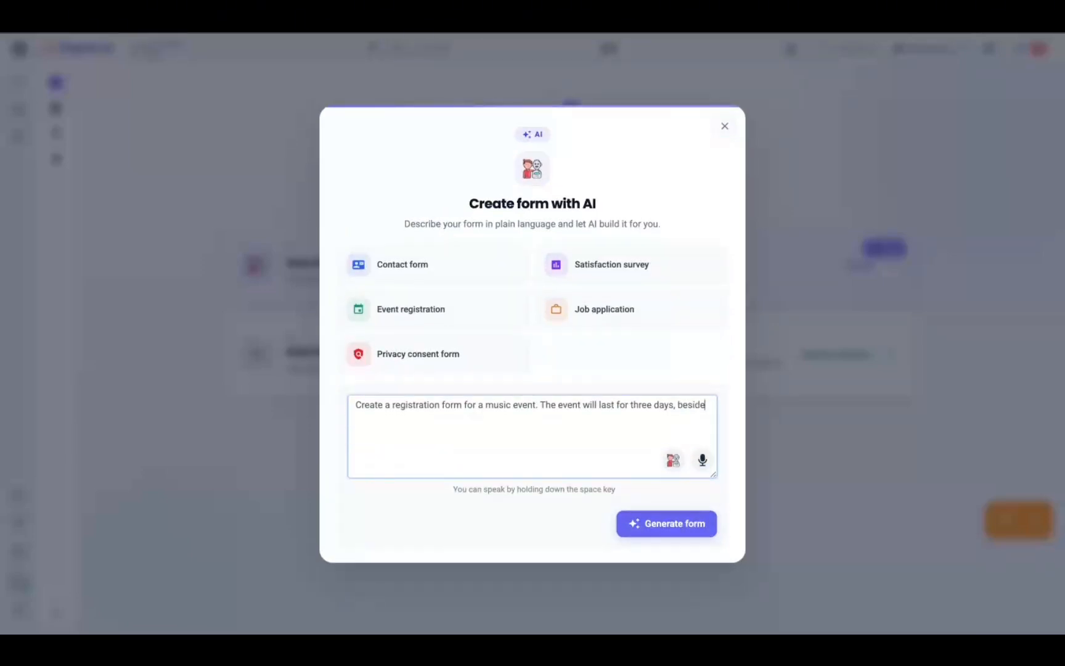
text(s standard tickets, VIP and early-birds tickets will be also available.)
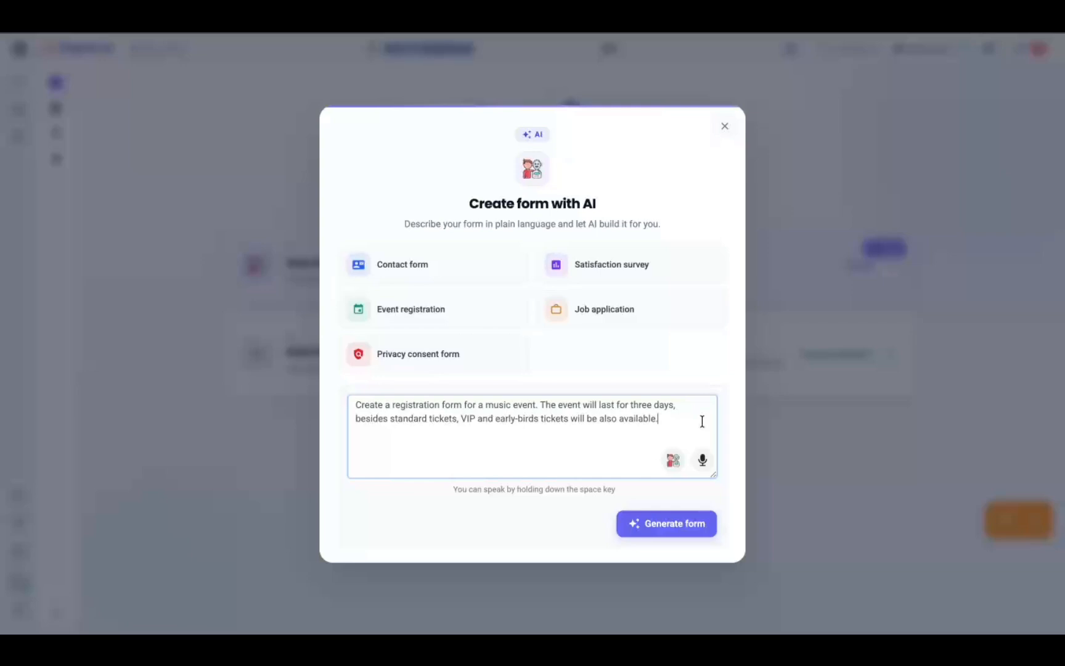
click(685, 522)
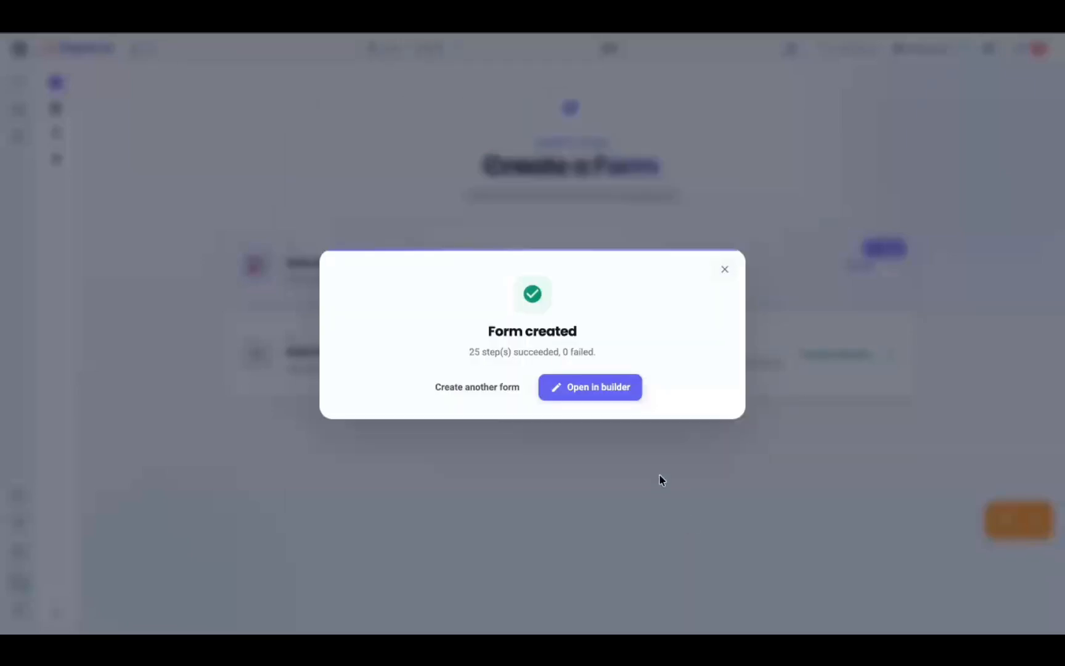
click(587, 388)
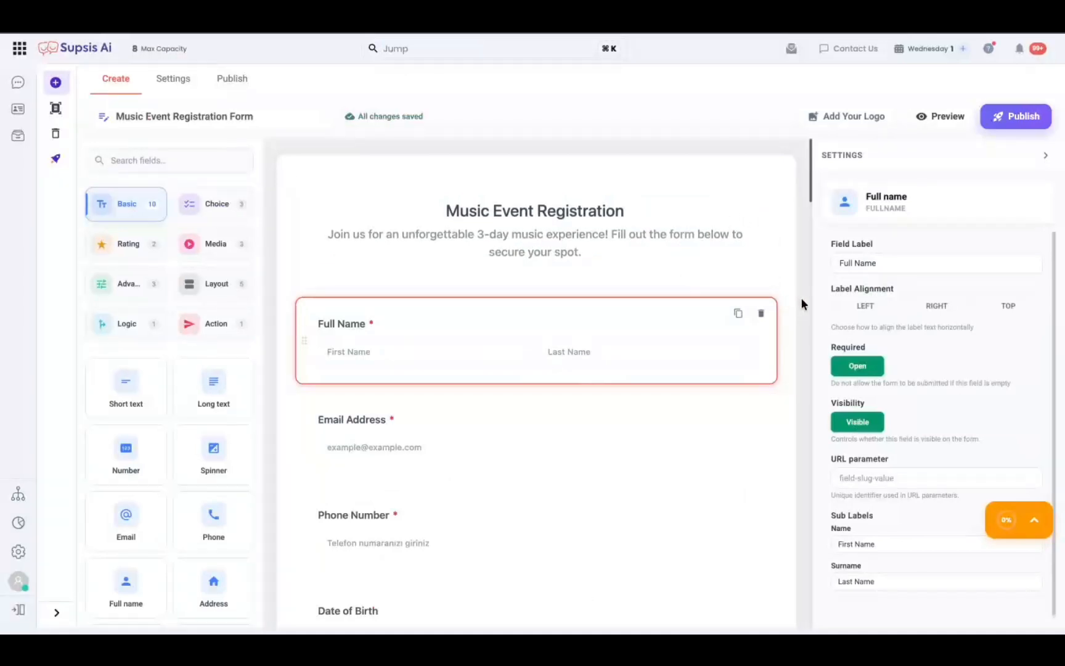
Step: Review the AI-generated Music Event Registration Form from the personal details through ticket selection and attendance days to the Complete Registration button
scroll(802, 299, down, 1)
scroll(800, 297, down, 5)
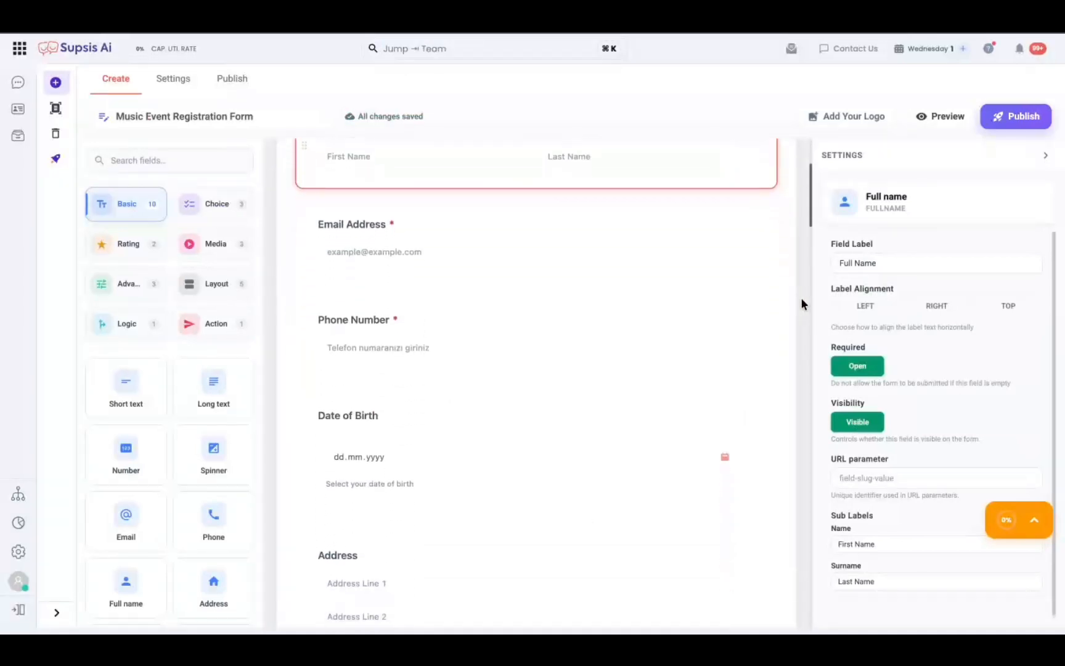
scroll(801, 297, down, 5)
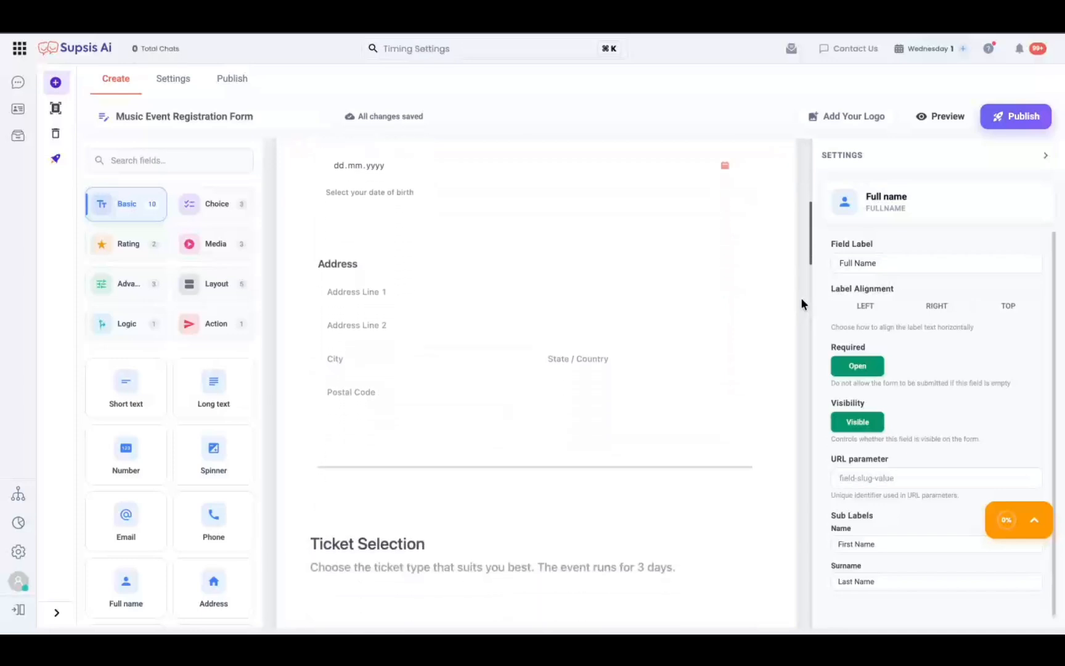
scroll(801, 297, down, 2)
scroll(801, 297, down, 2)
scroll(801, 297, down, 1)
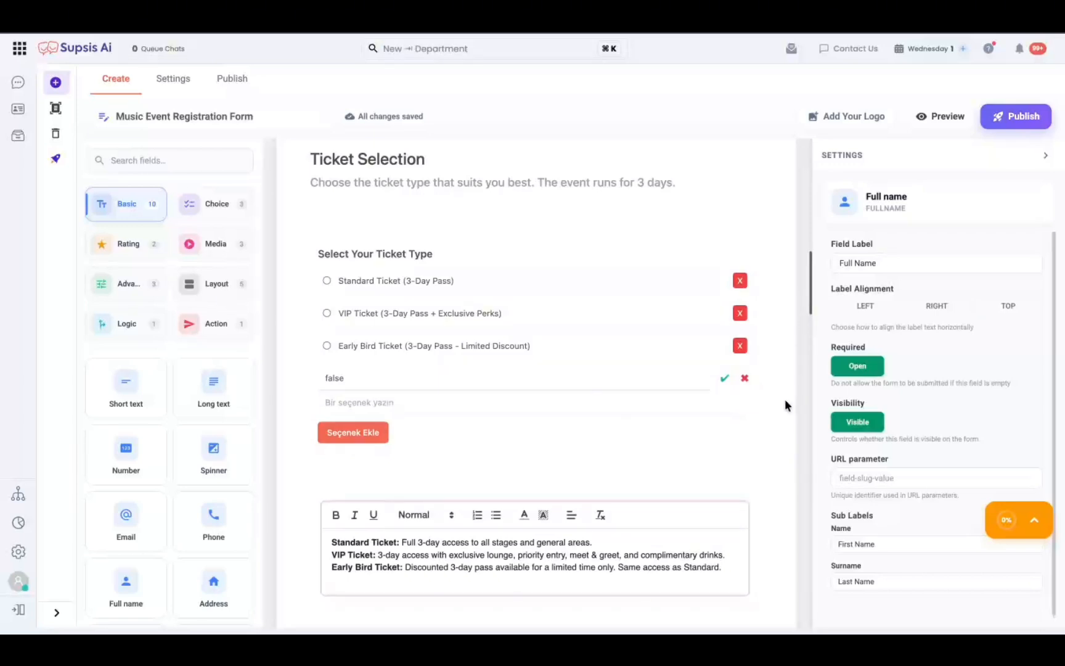
scroll(786, 404, down, 2)
scroll(785, 400, down, 2)
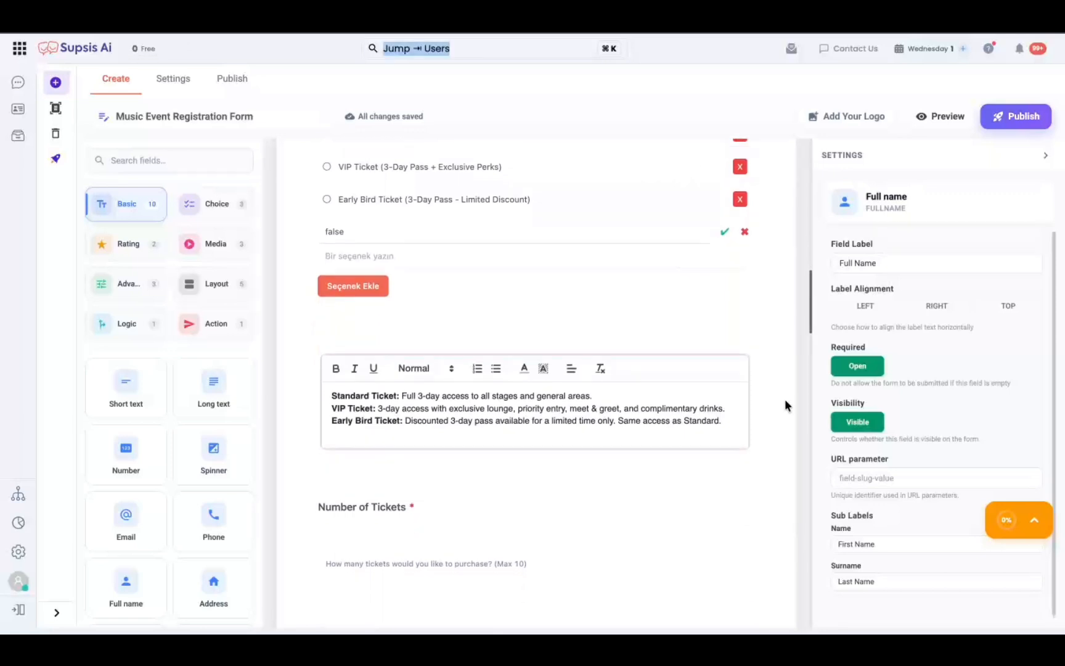
scroll(785, 401, down, 3)
scroll(785, 401, down, 2)
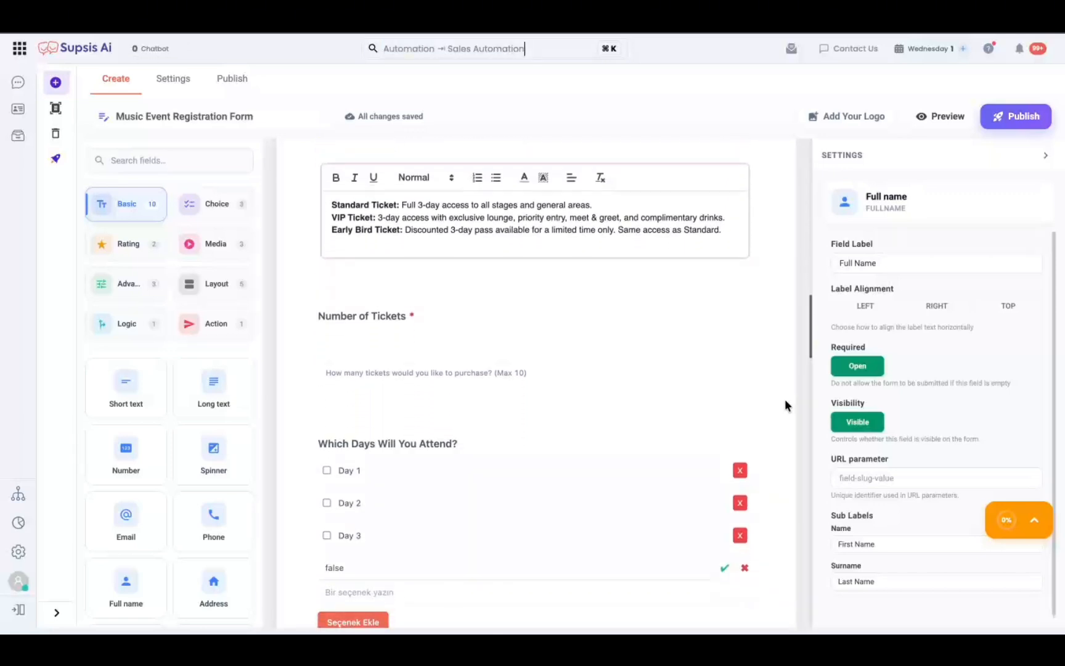
scroll(785, 401, down, 3)
scroll(785, 401, down, 3)
scroll(785, 401, down, 6)
scroll(785, 402, down, 5)
scroll(785, 402, down, 4)
scroll(785, 401, down, 10)
scroll(785, 401, down, 8)
scroll(785, 401, down, 7)
scroll(785, 405, down, 7)
scroll(785, 405, down, 3)
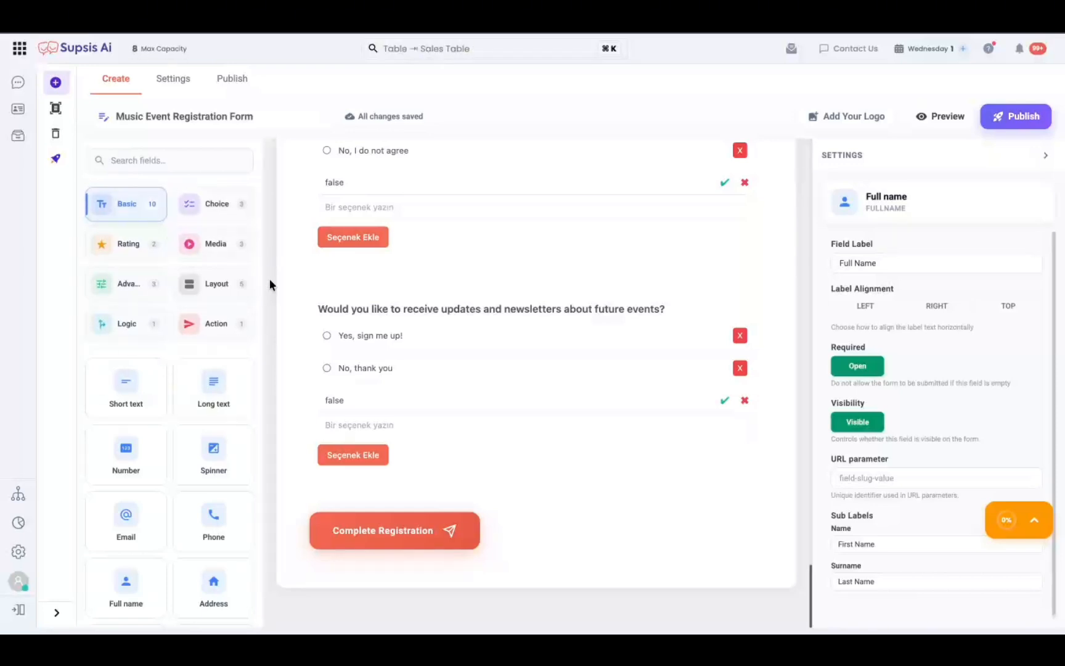
Step: Return to the Forms module, list the existing forms and open the responses of the "iş başvurusu" form
click(53, 54)
click(24, 52)
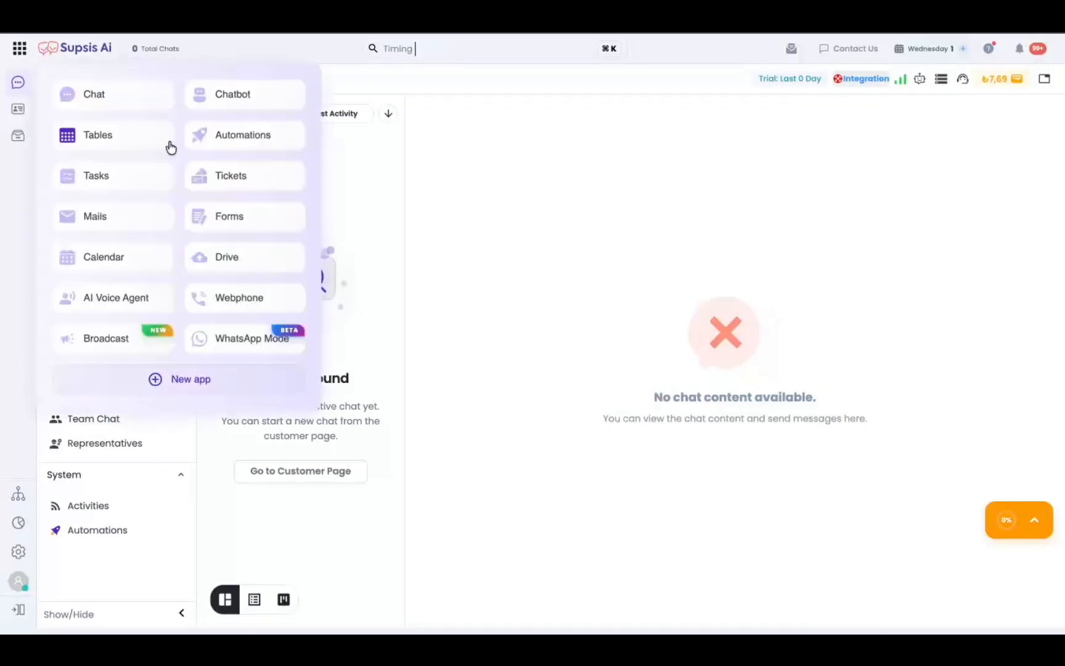
click(250, 219)
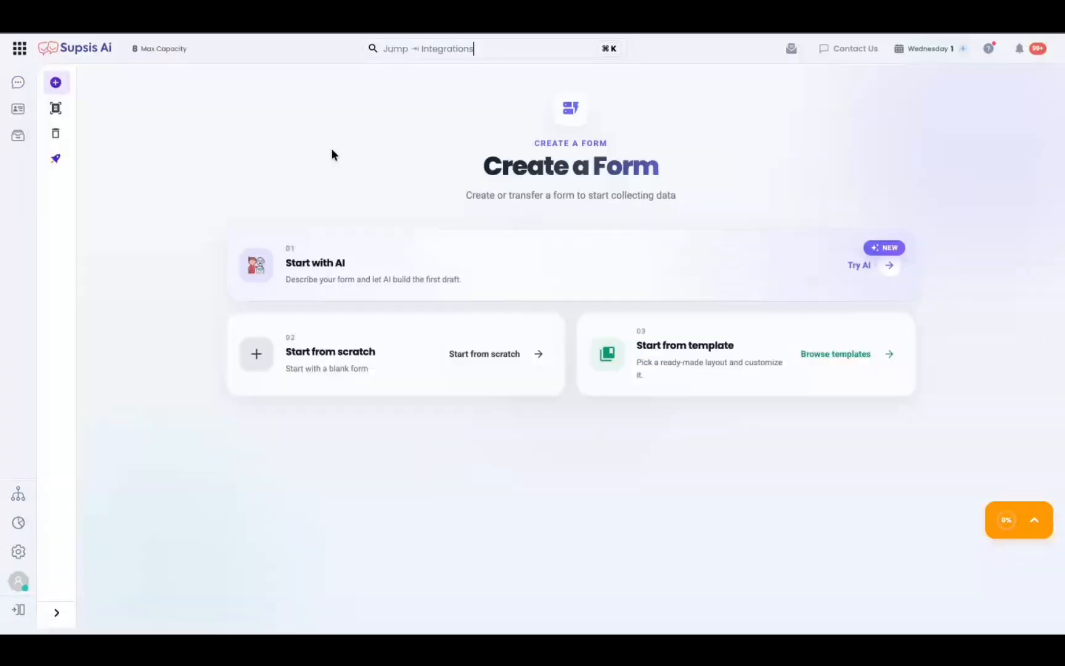
click(60, 116)
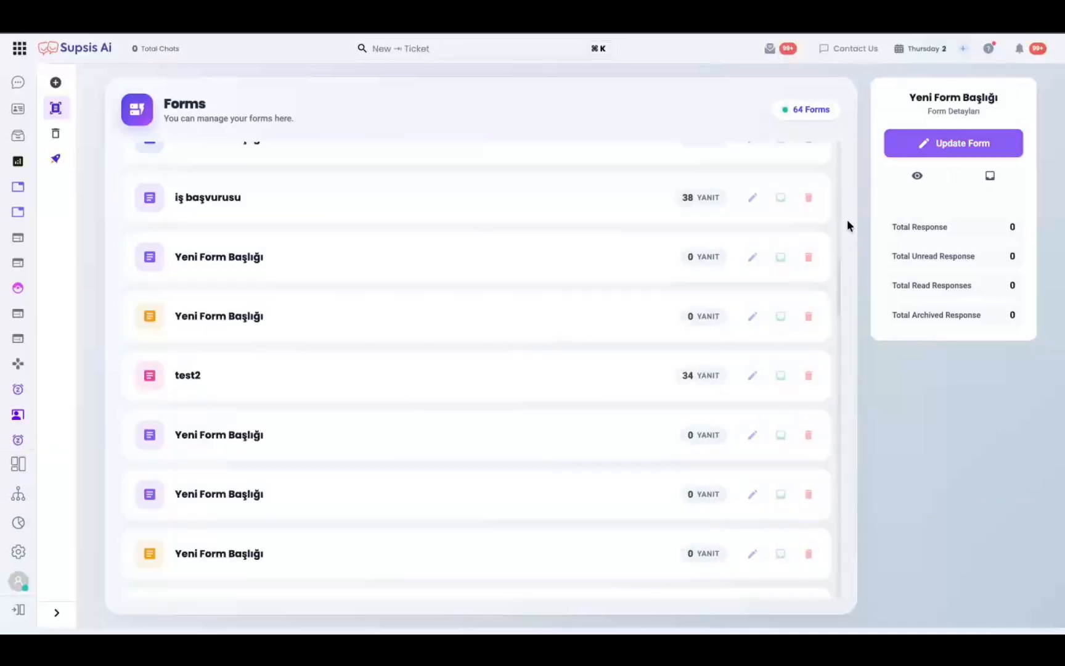
click(778, 197)
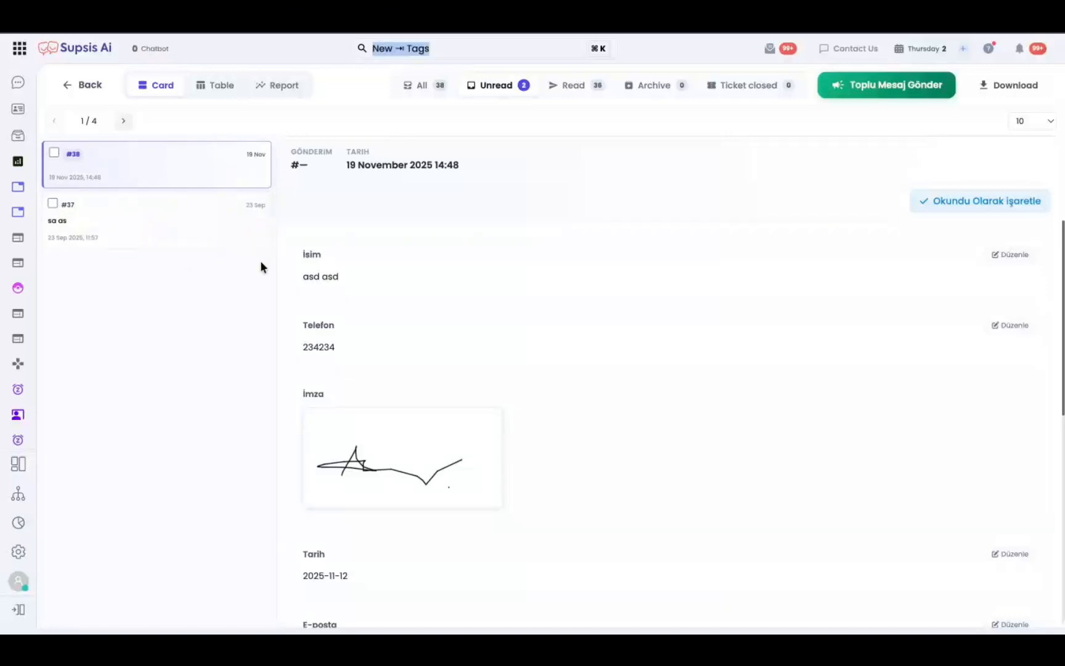
Step: Read through unread submissions #37 and #38 and mark both as read
click(206, 239)
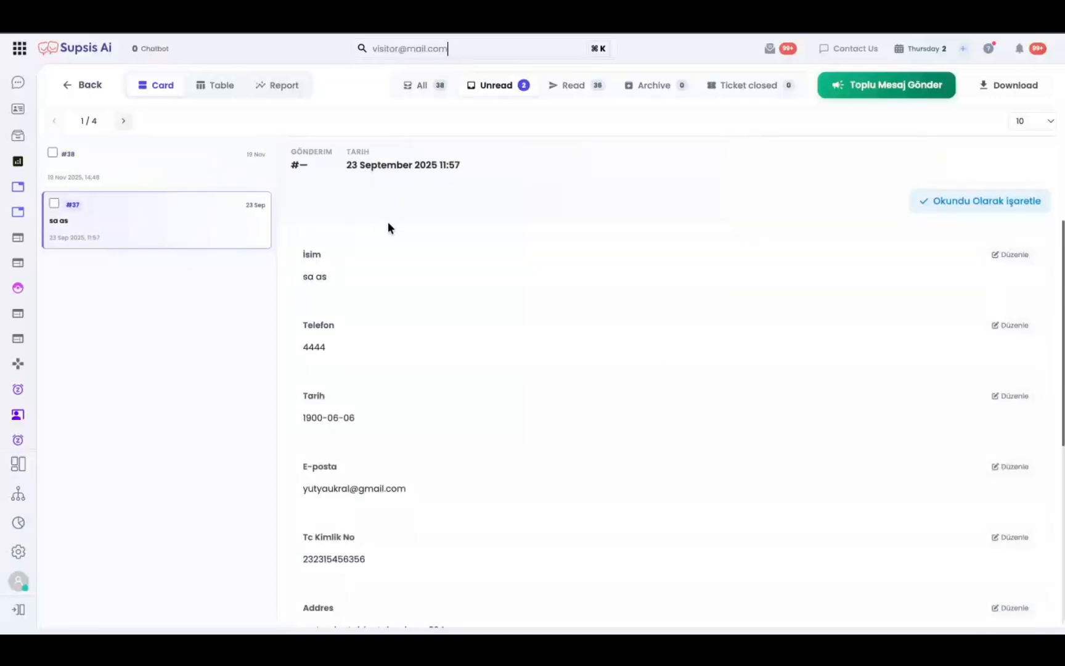
scroll(388, 227, down, 2)
scroll(388, 224, down, 3)
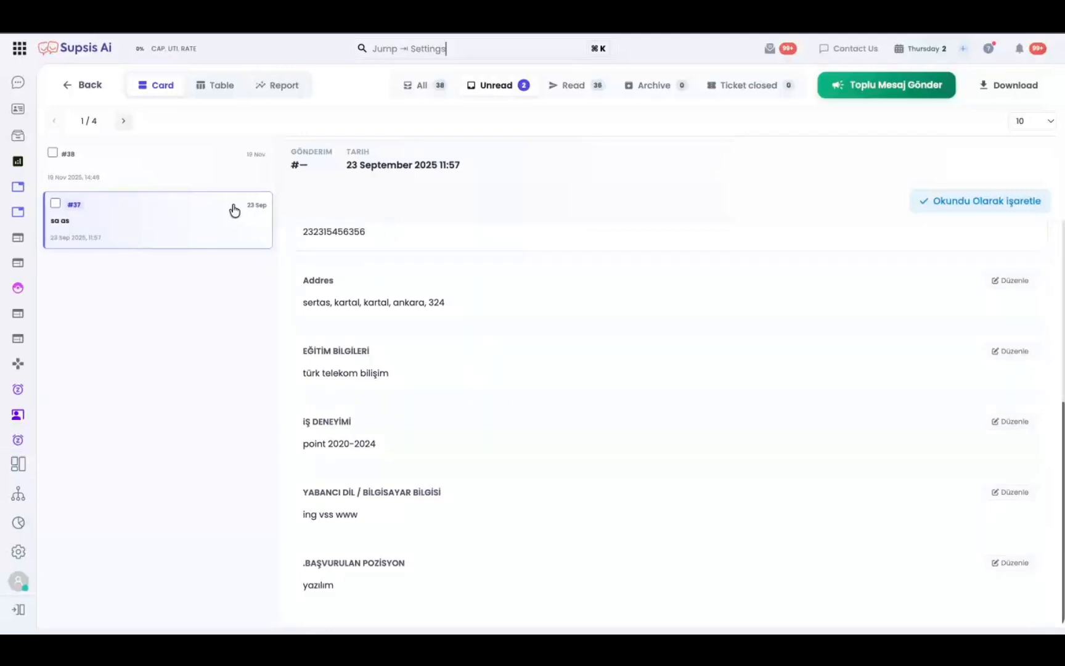
click(231, 174)
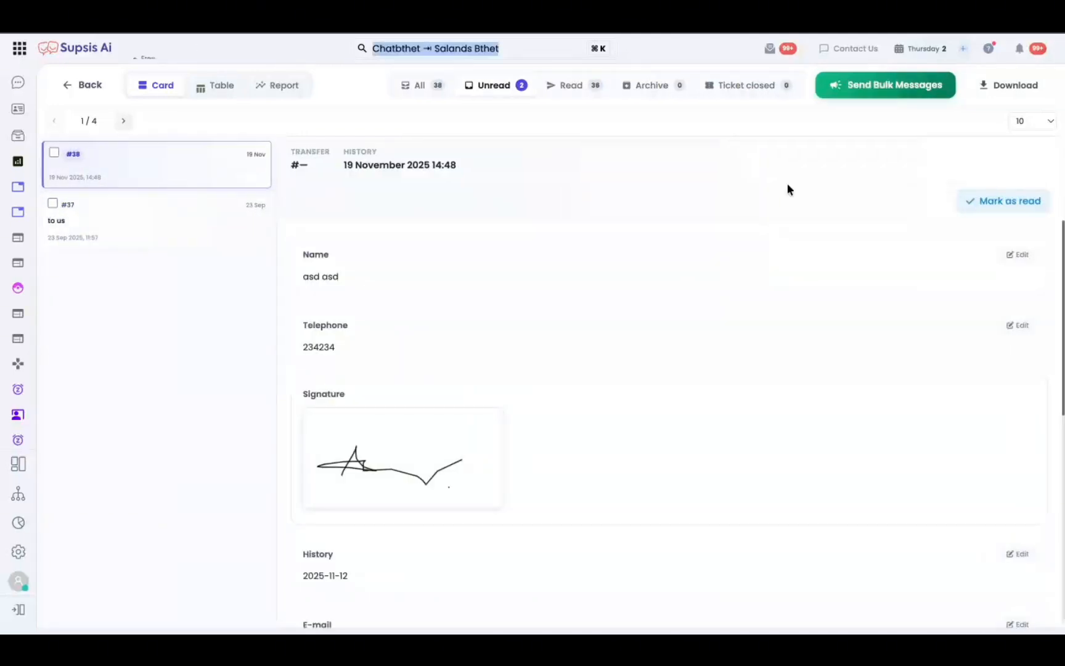
click(971, 204)
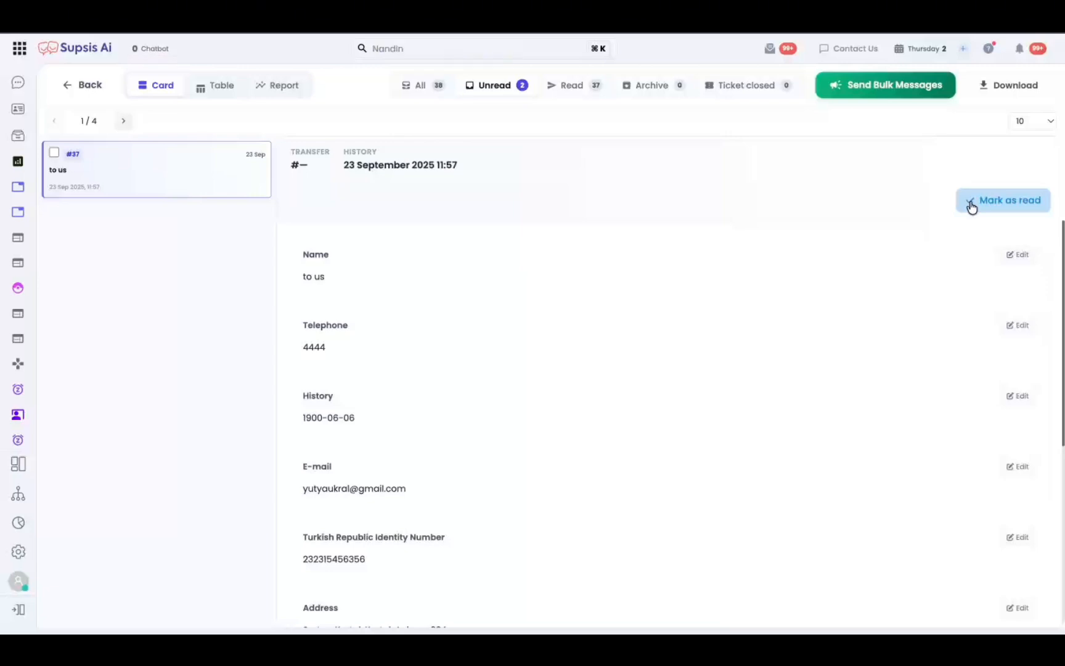
click(970, 204)
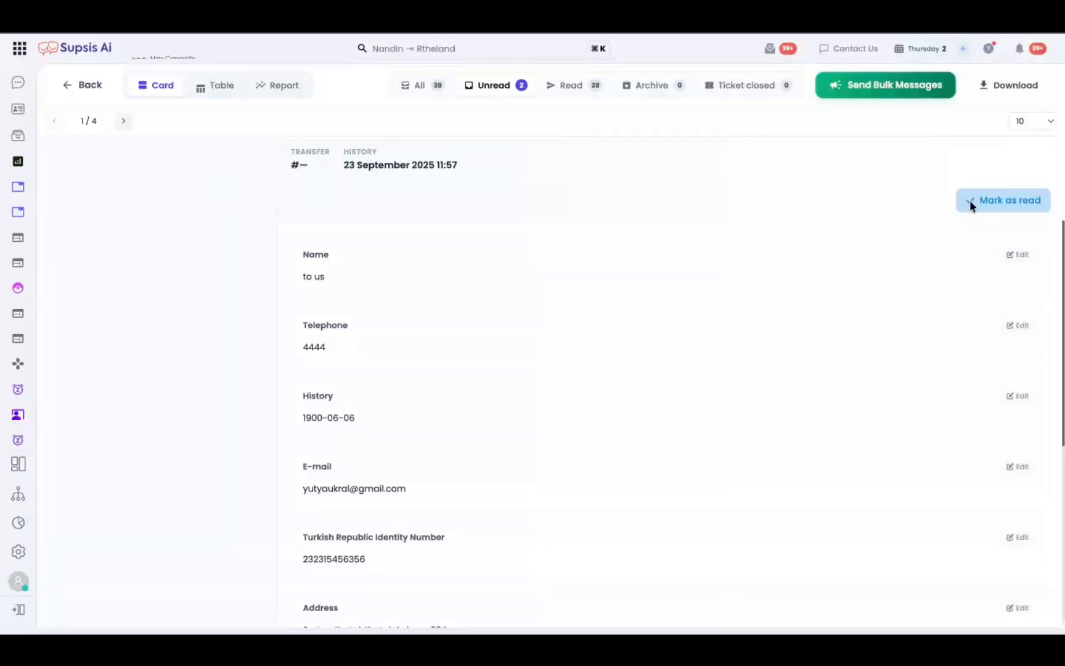
Step: List all submissions, filter them to the read ones and show these in table view
click(425, 97)
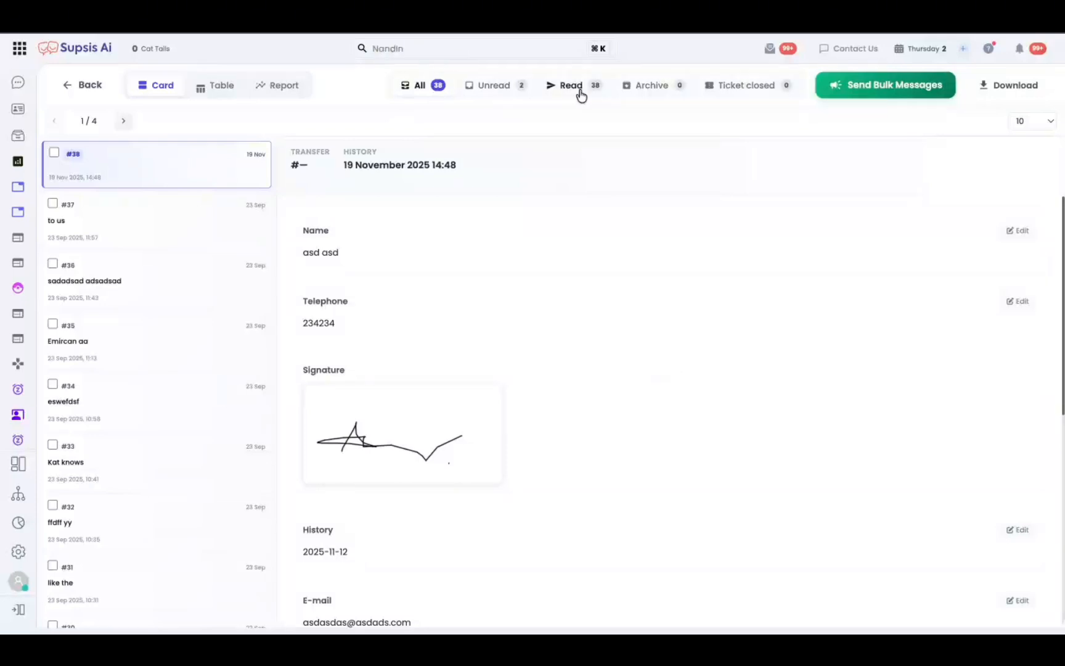
click(581, 96)
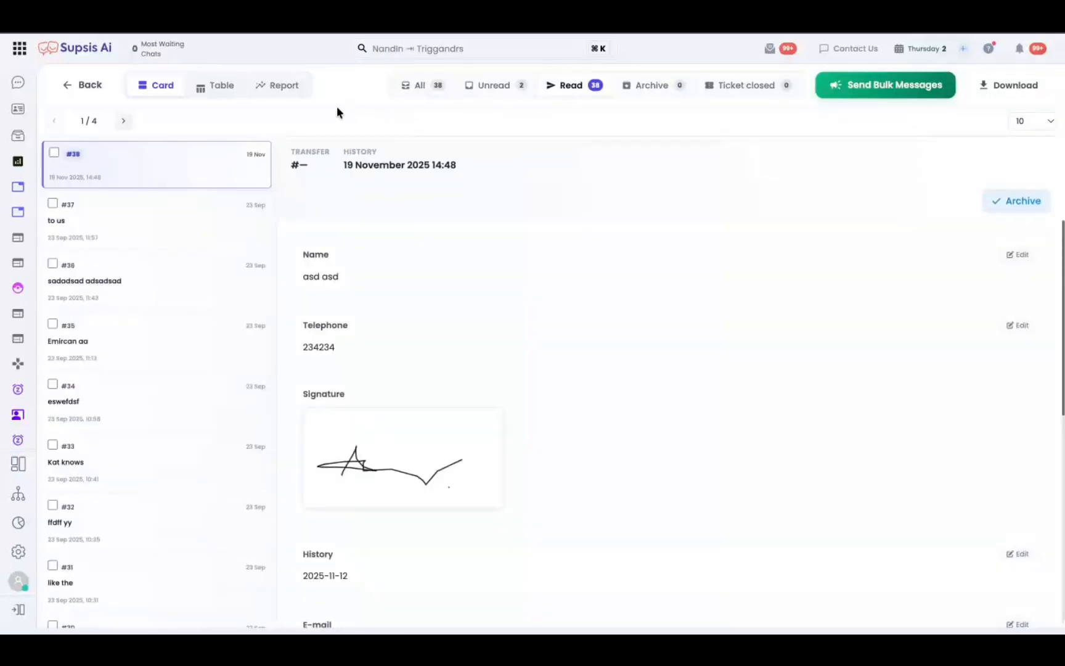
click(222, 88)
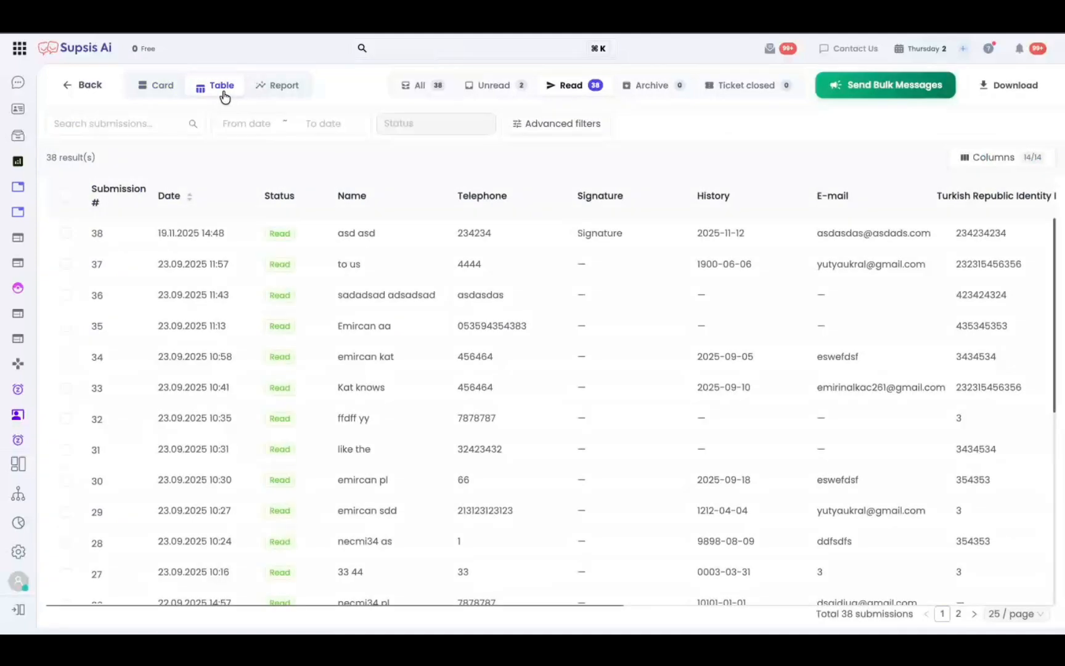
Step: Open the form's response report and examine the overall statistics and the per-field fill rates, charts and top words
click(285, 86)
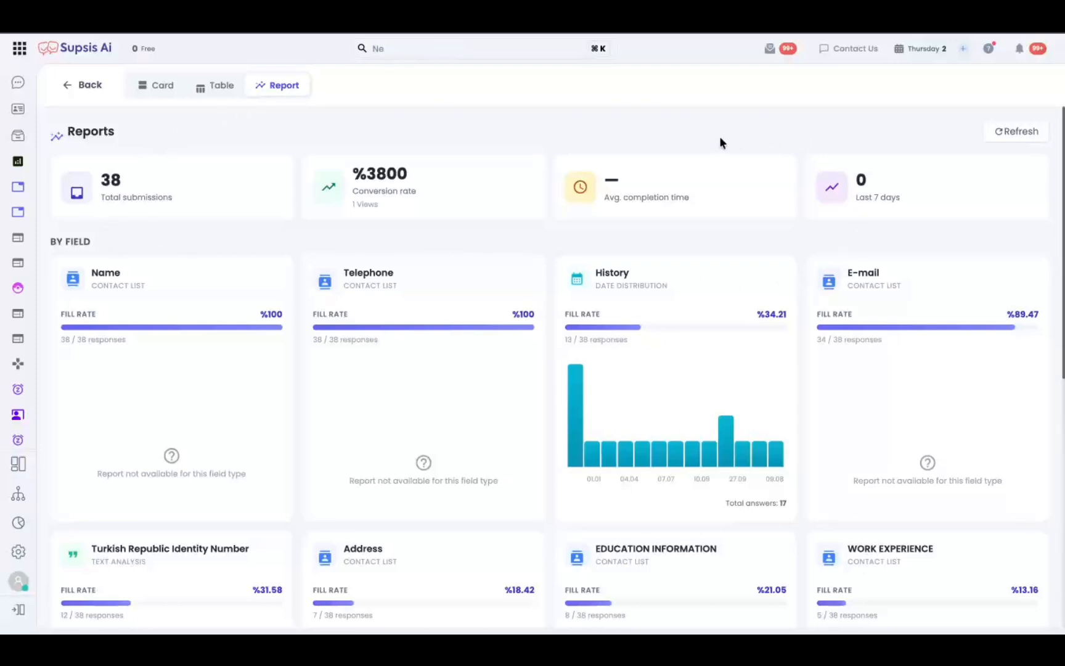
scroll(720, 142, down, 2)
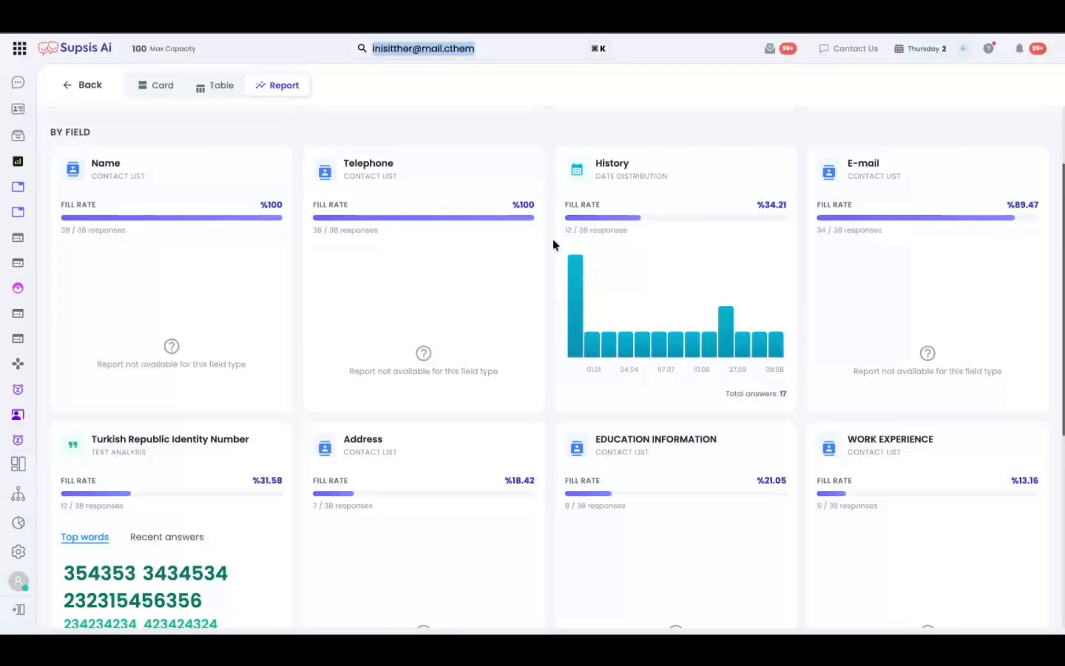
scroll(552, 261, down, 1)
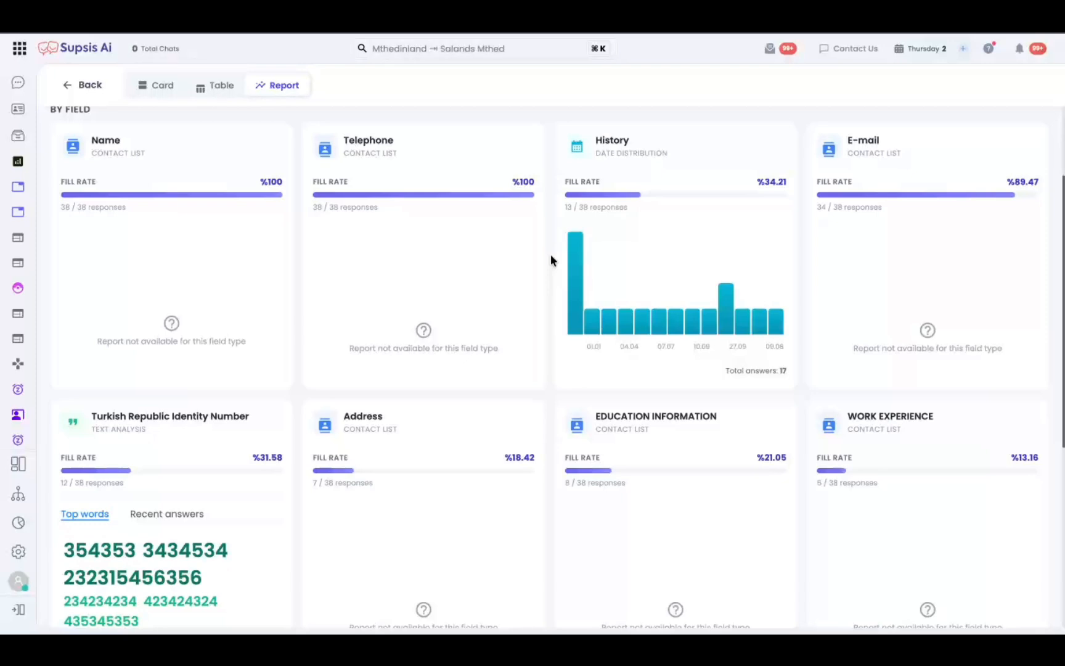
scroll(567, 378, down, 3)
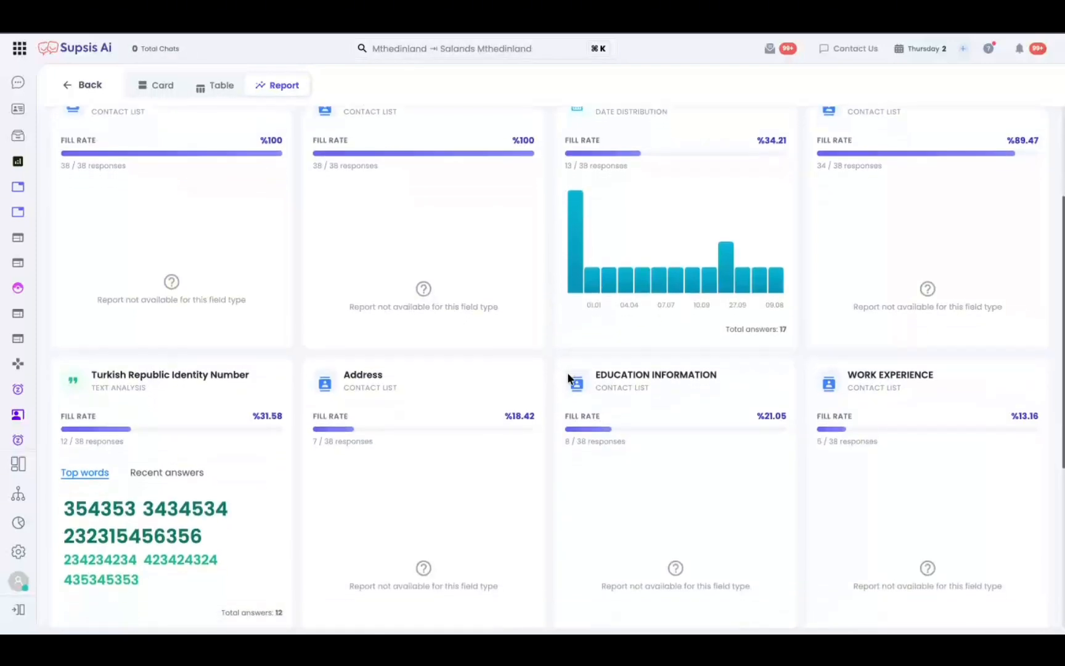
scroll(567, 378, down, 1)
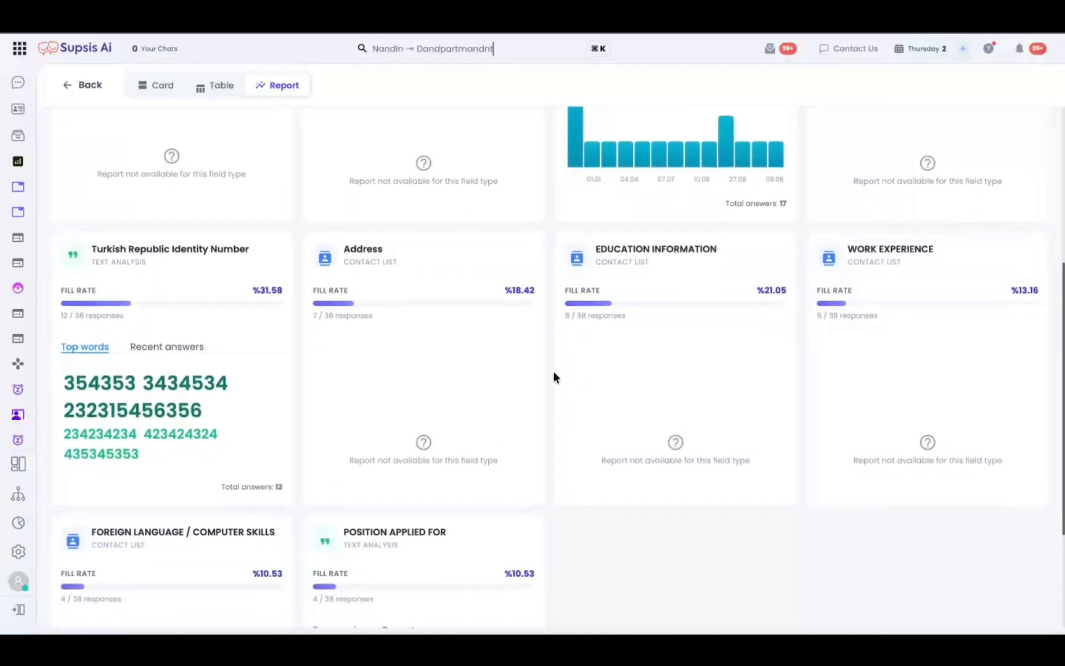
scroll(320, 347, up, 1)
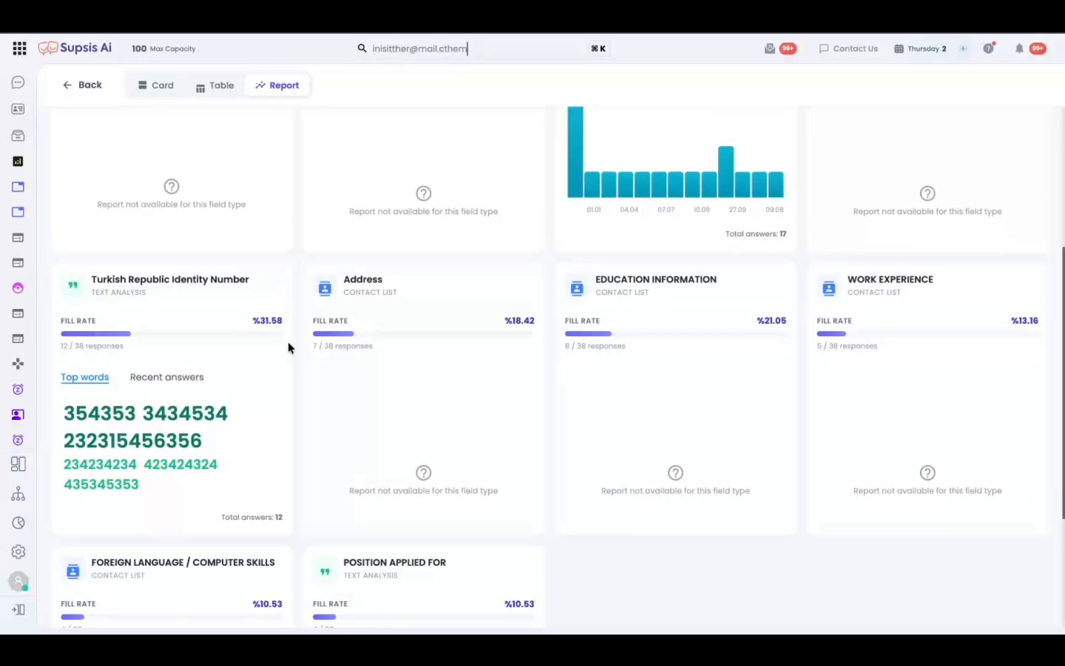
scroll(288, 342, down, 3)
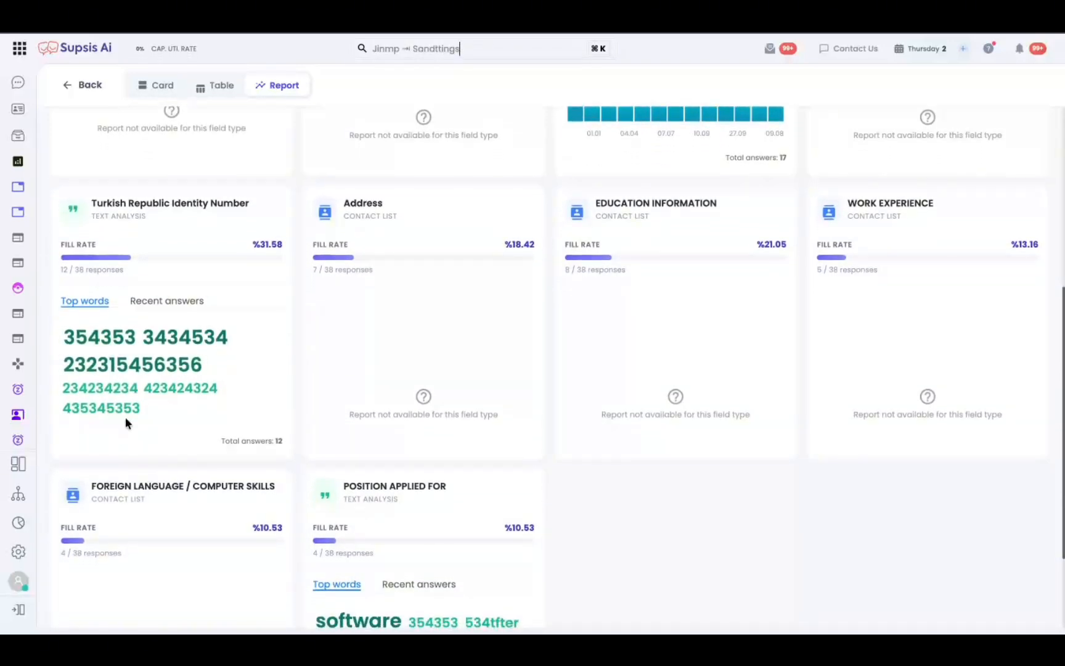
scroll(270, 282, down, 5)
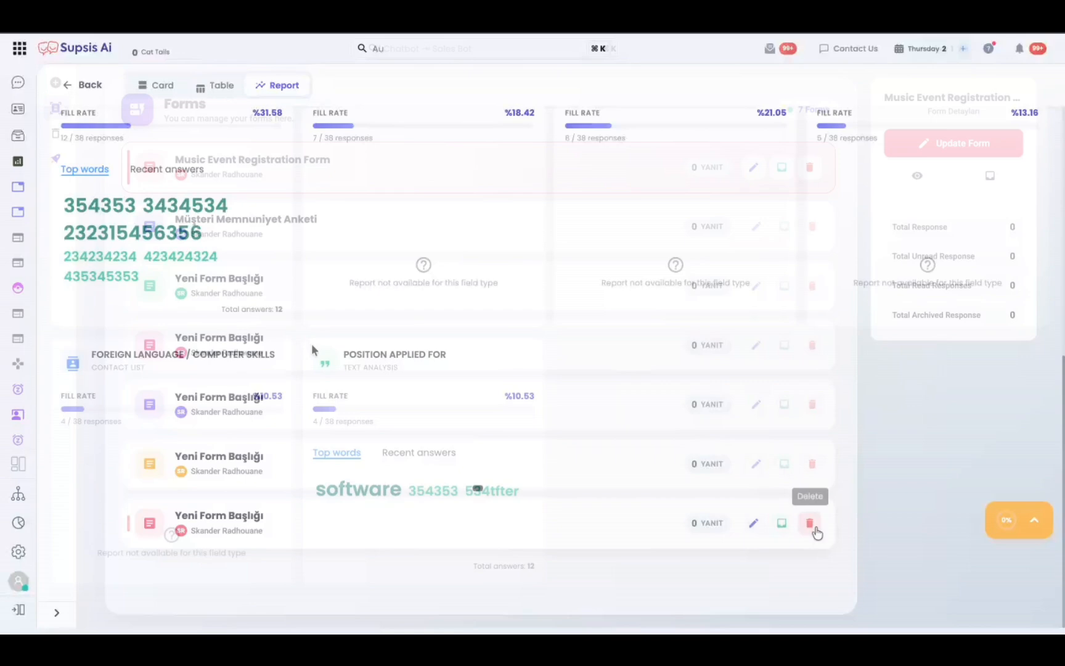
Step: Delete the last "Yeni Form Başlığı" form in the forms list and open the trash of deleted forms
click(812, 522)
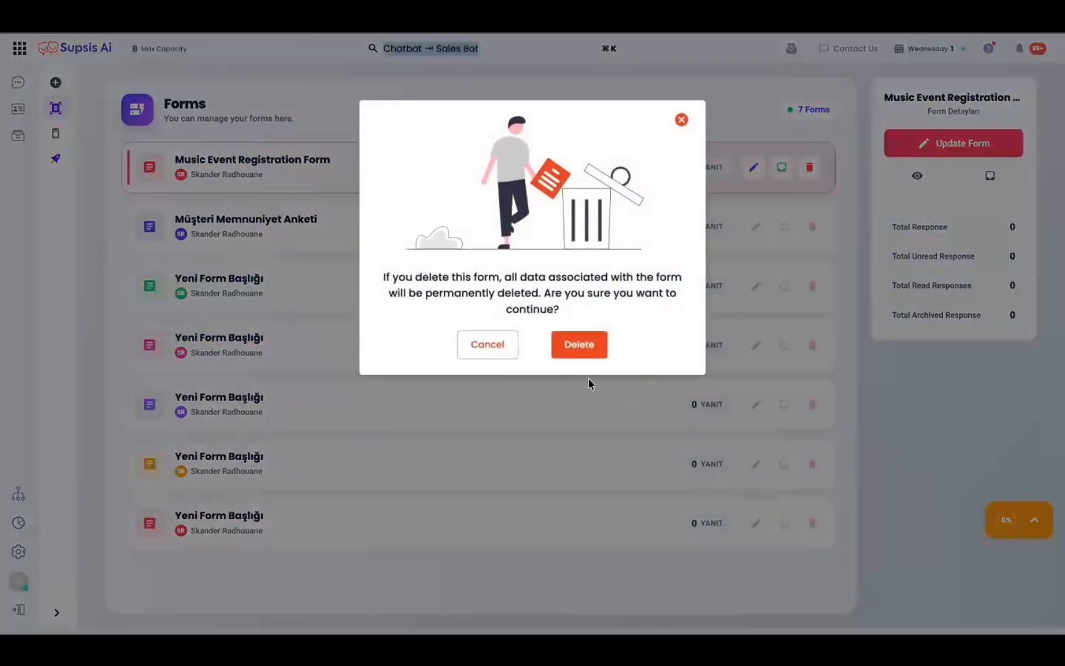
click(578, 345)
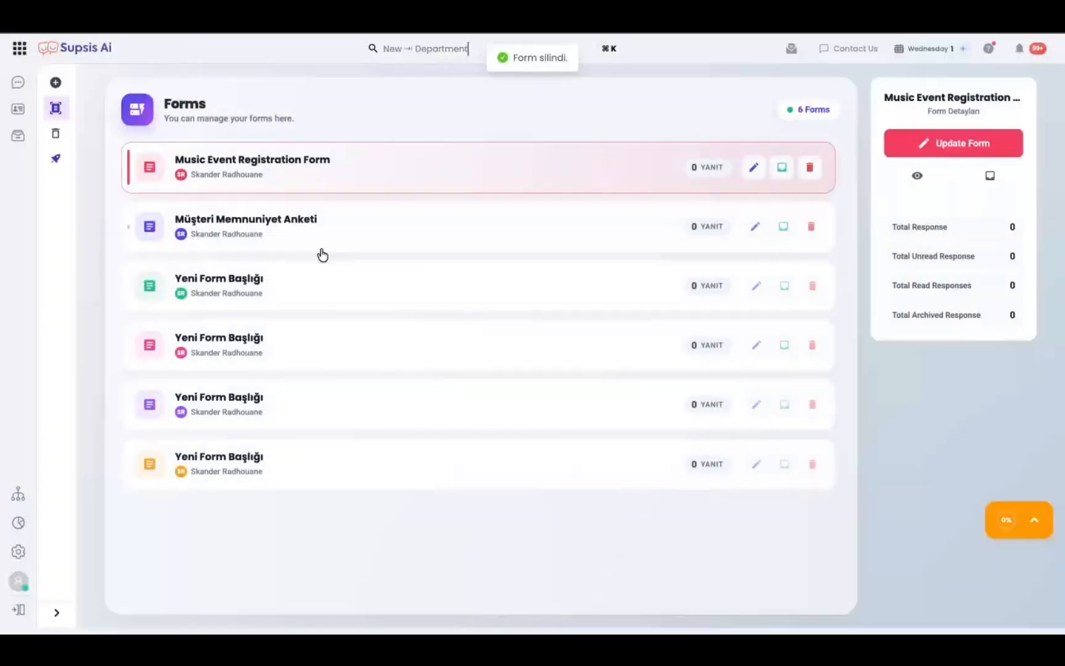
click(57, 136)
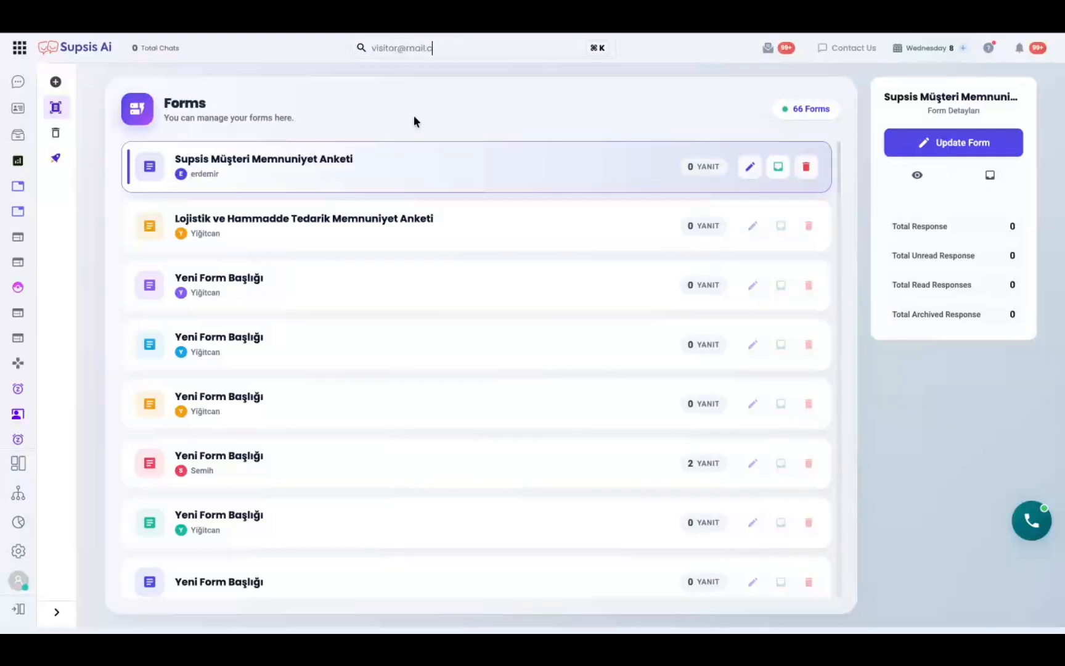
Step: Open the publishing options of the "Supsis Müşteri Memnuniyet Anketi" form and display its iFrame and pop-up window embed codes
click(751, 167)
click(239, 89)
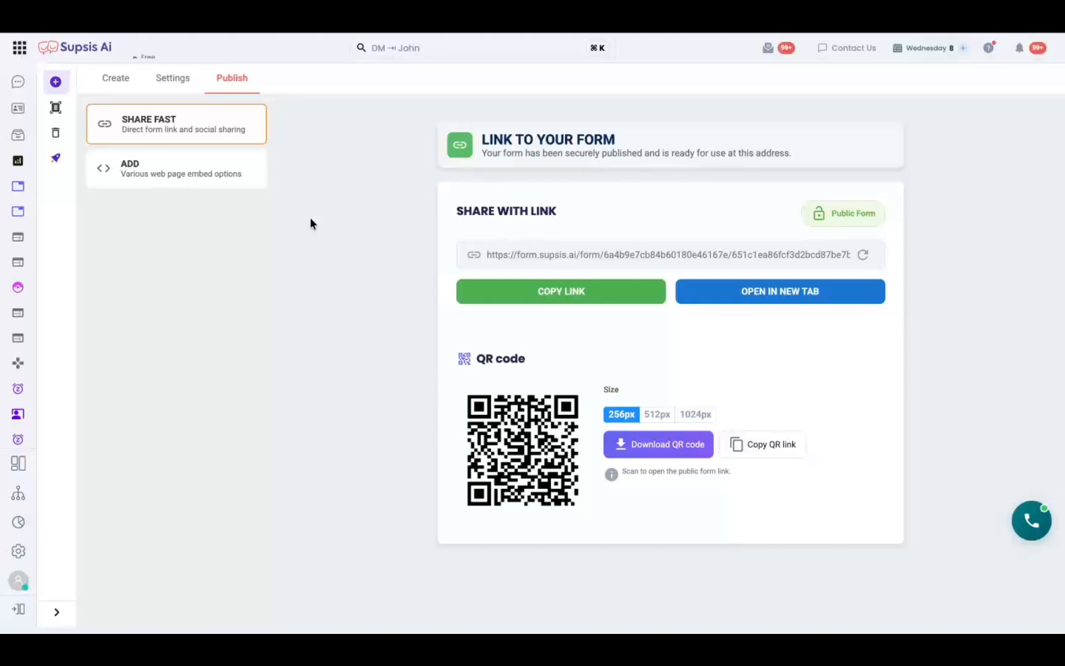
click(230, 179)
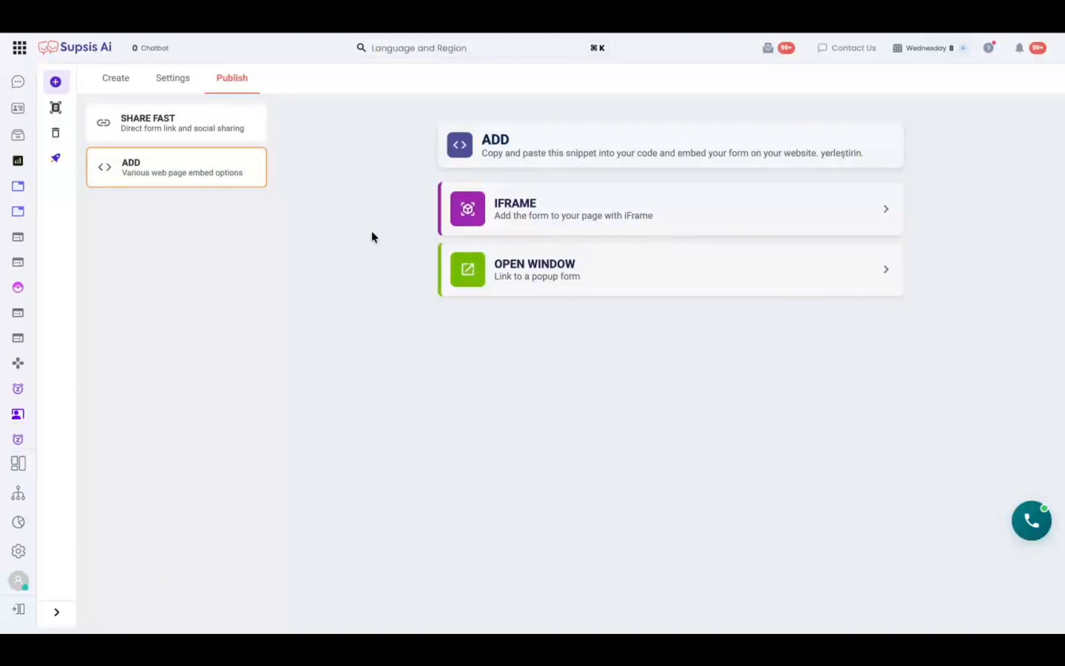
click(565, 228)
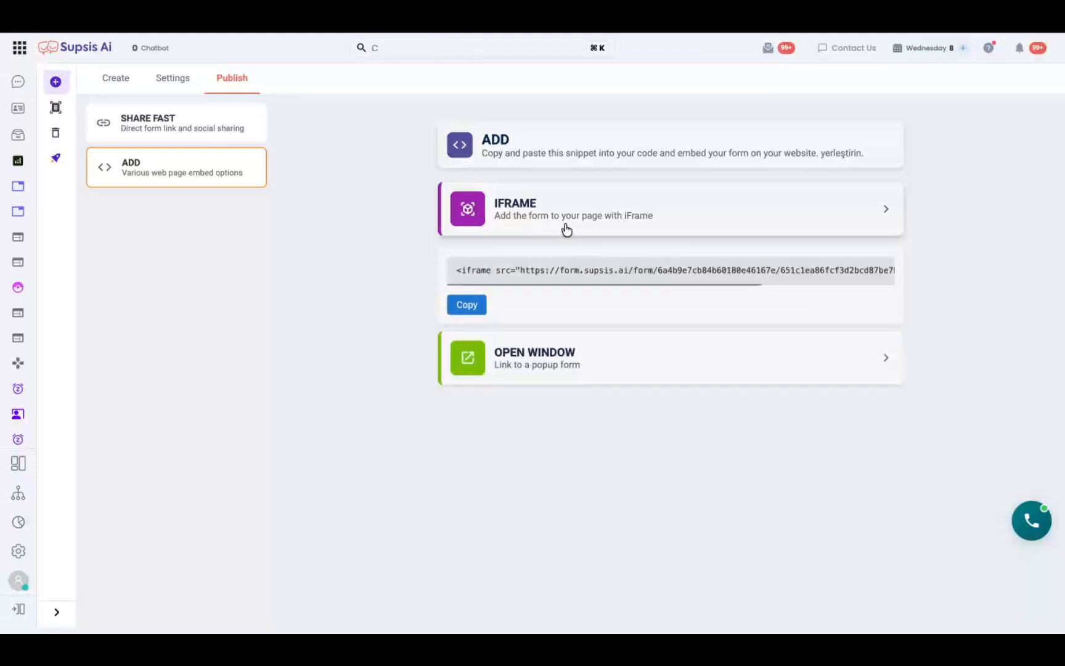
click(573, 358)
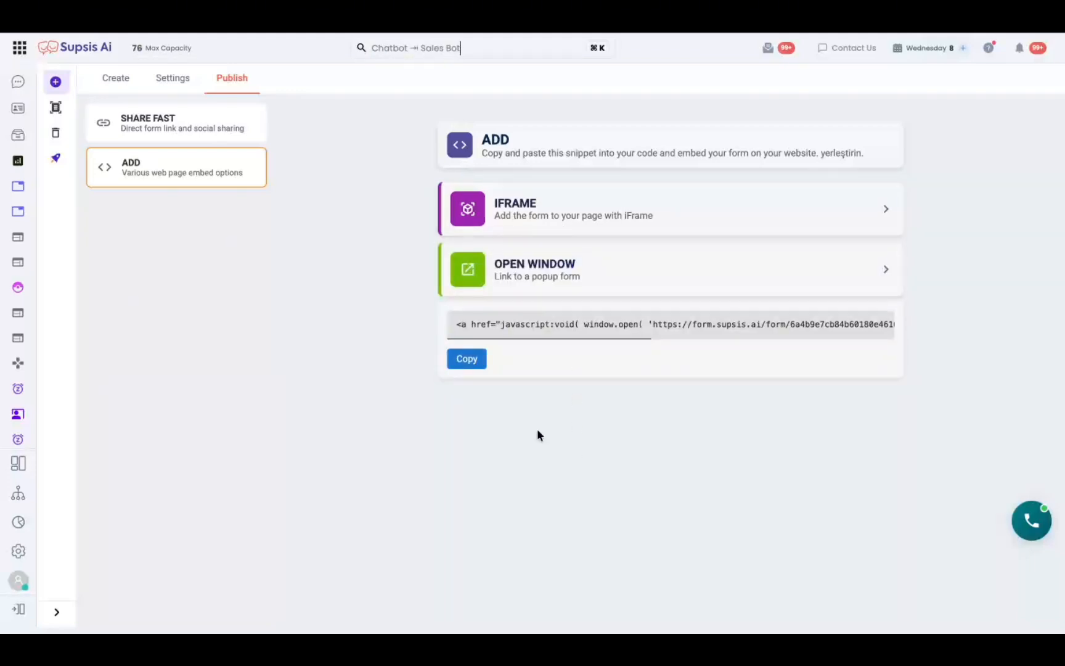